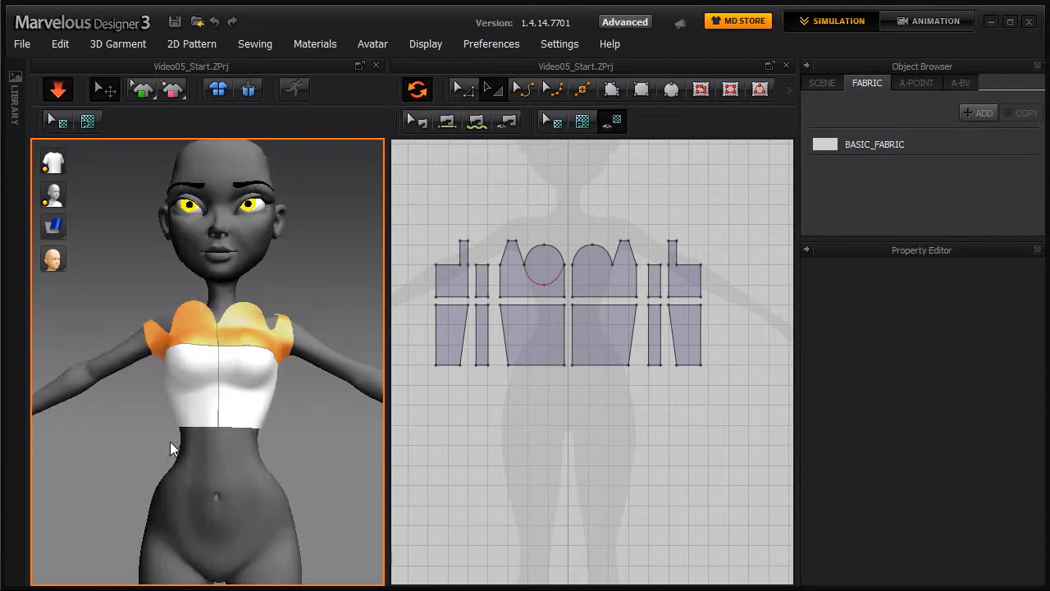
- Tug the lower front panel on the avatar's right side, stop the simulation and set the panel's particle distance to 10
click(175, 422)
drag(161, 437, 114, 443)
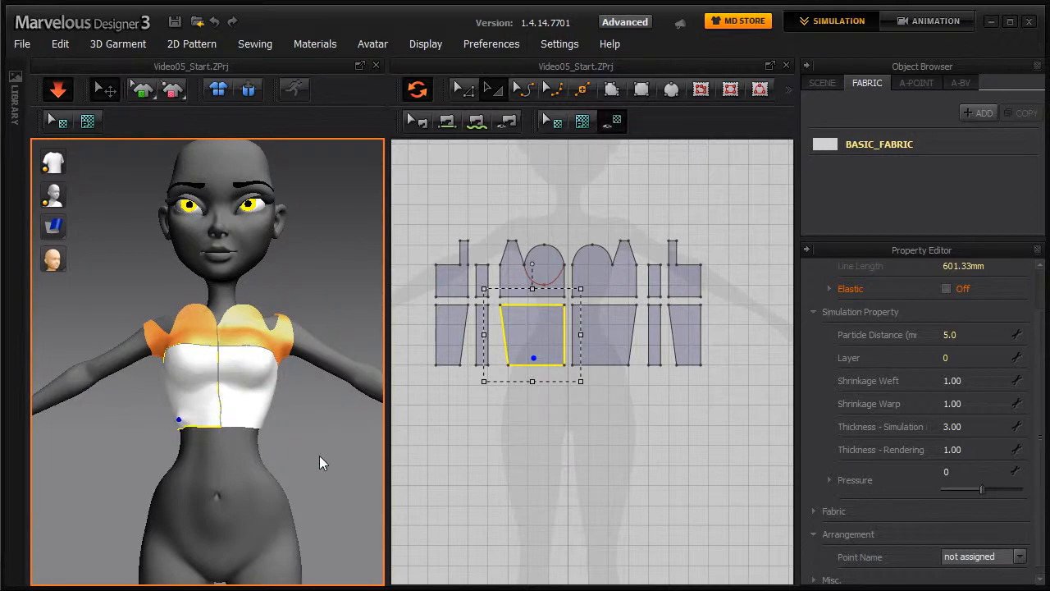
key(space)
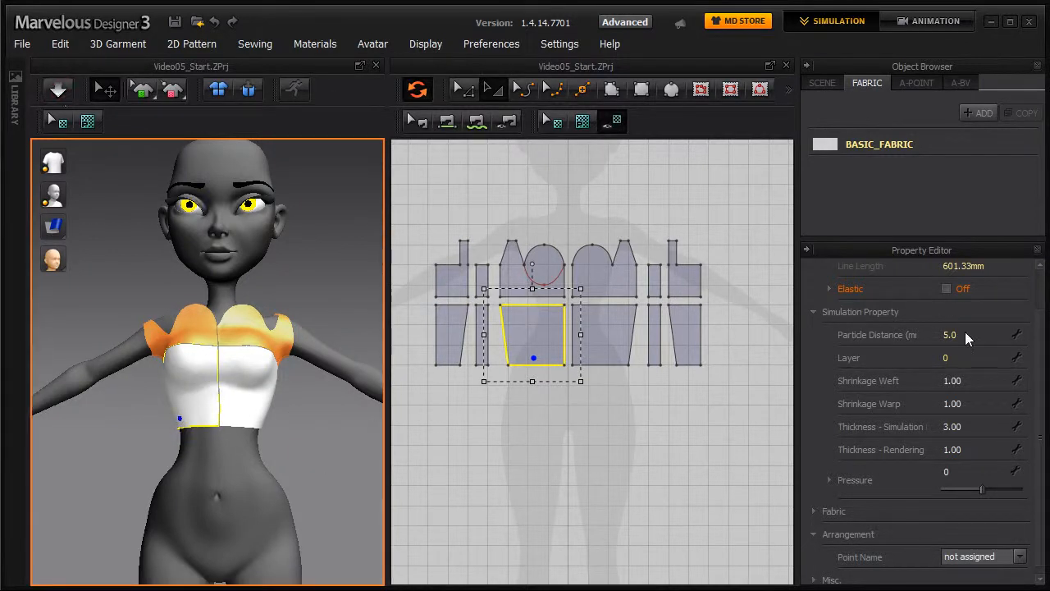
double_click(965, 332)
text(10)
key(Return)
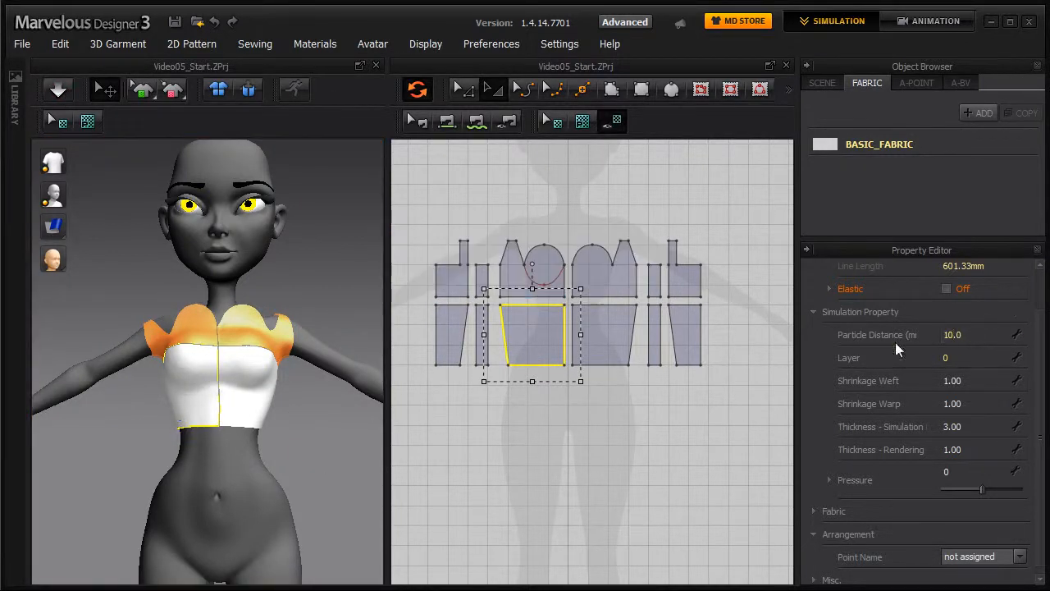
- Reset the garment arrangement and paste a mirrored copy of the front cup's curved internal line onto the opposite front cup
click(249, 89)
scroll(470, 315, up, 2)
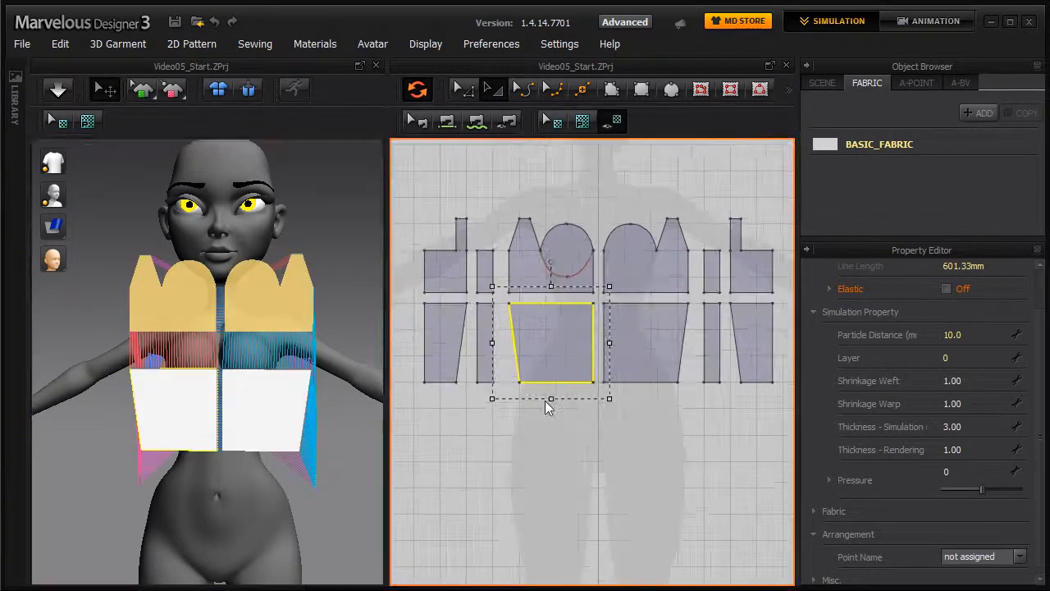
scroll(628, 227, up, 4)
click(558, 179)
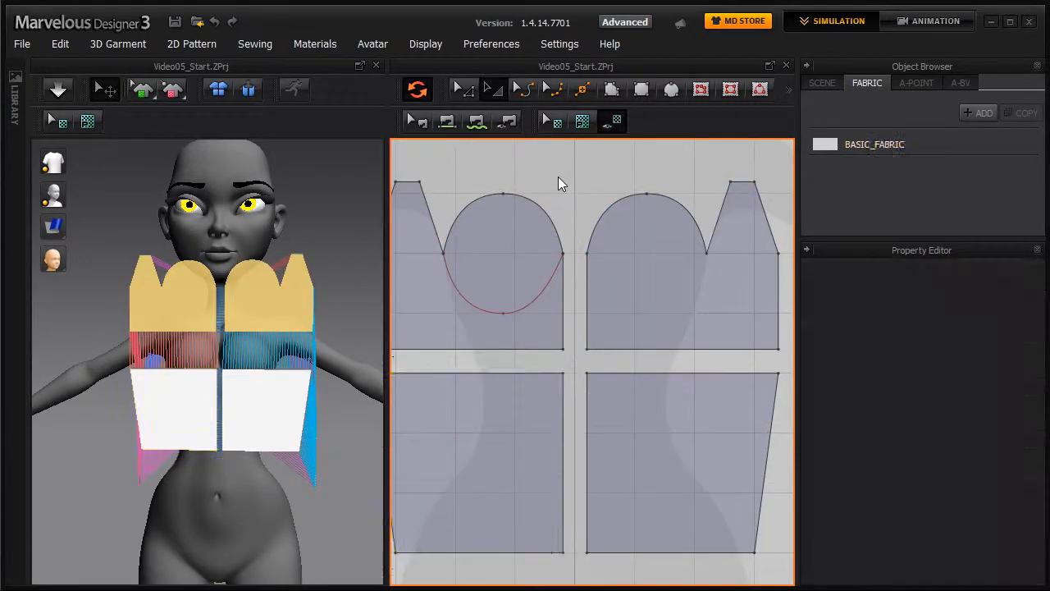
click(543, 294)
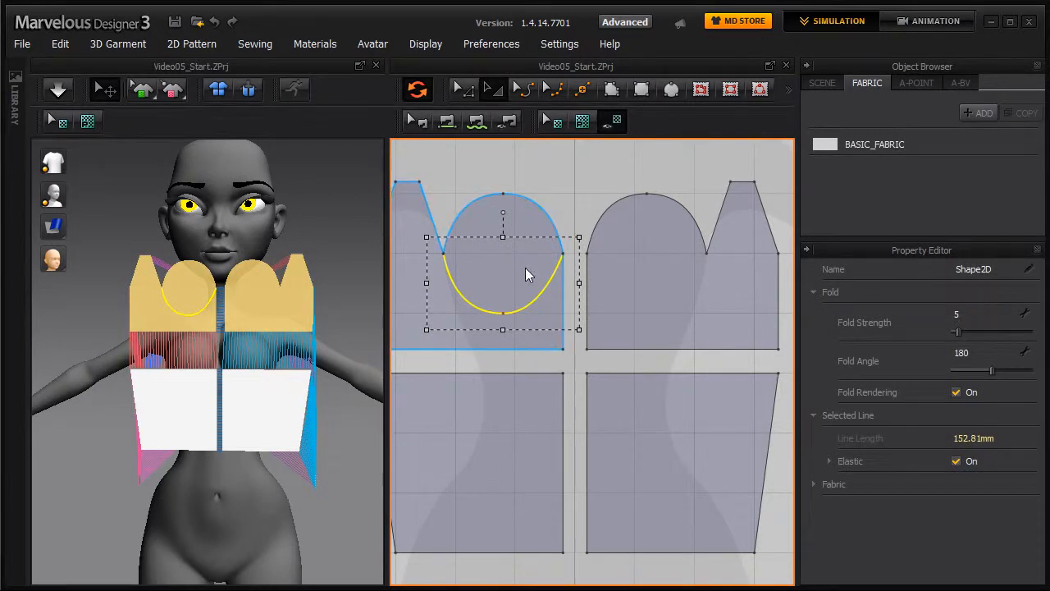
key(ctrl+r)
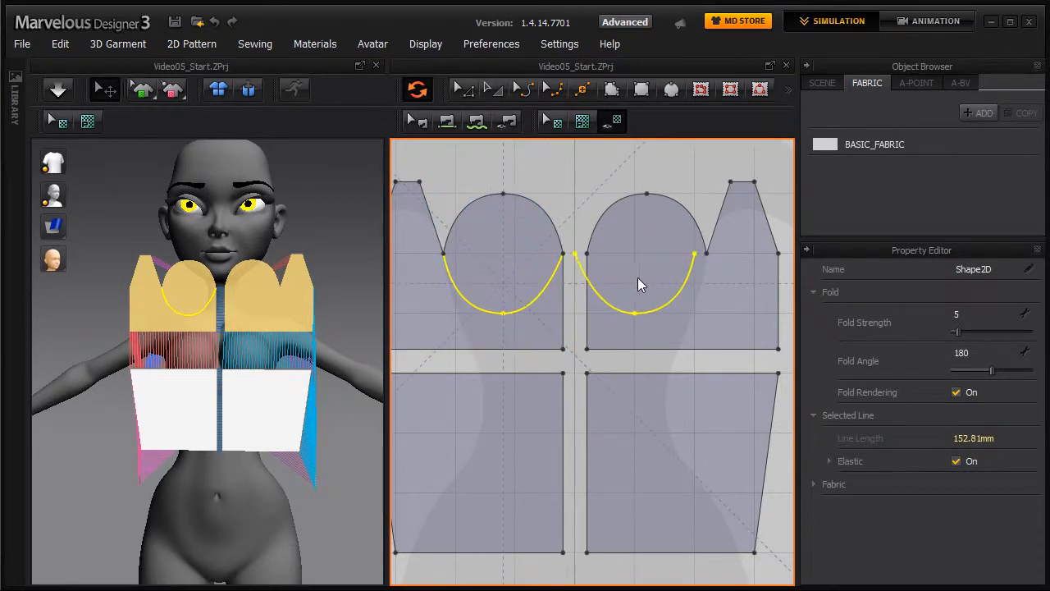
click(646, 277)
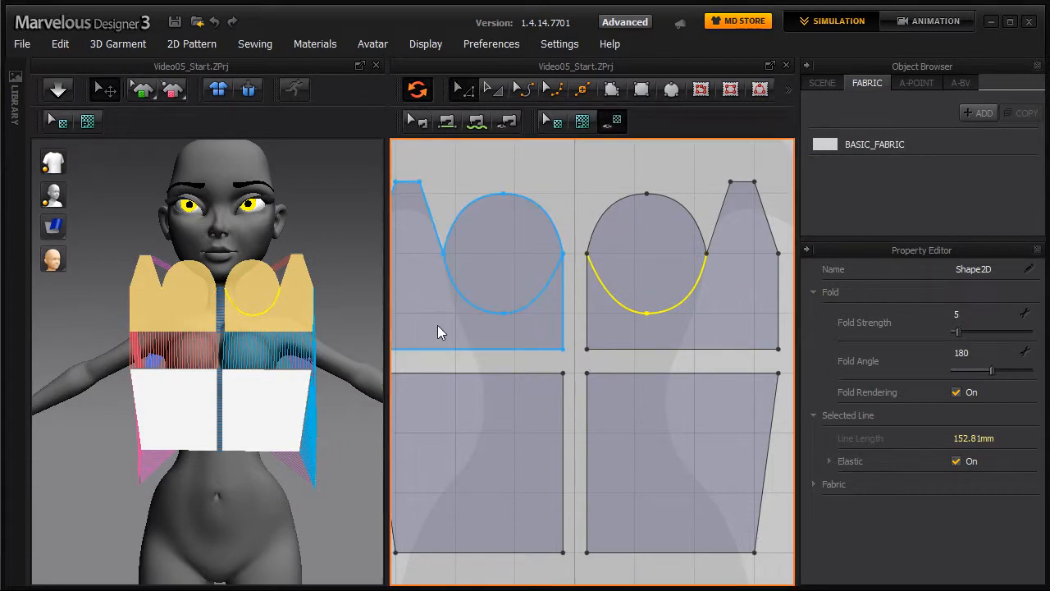
- Simulate the garment, pull the hem of the lower front panel on the avatar's right side downward and stop the simulation
click(308, 202)
mouse_move(335, 318)
right_down()
mouse_move(307, 328)
mouse_move(325, 307)
mouse_move(323, 331)
right_up()
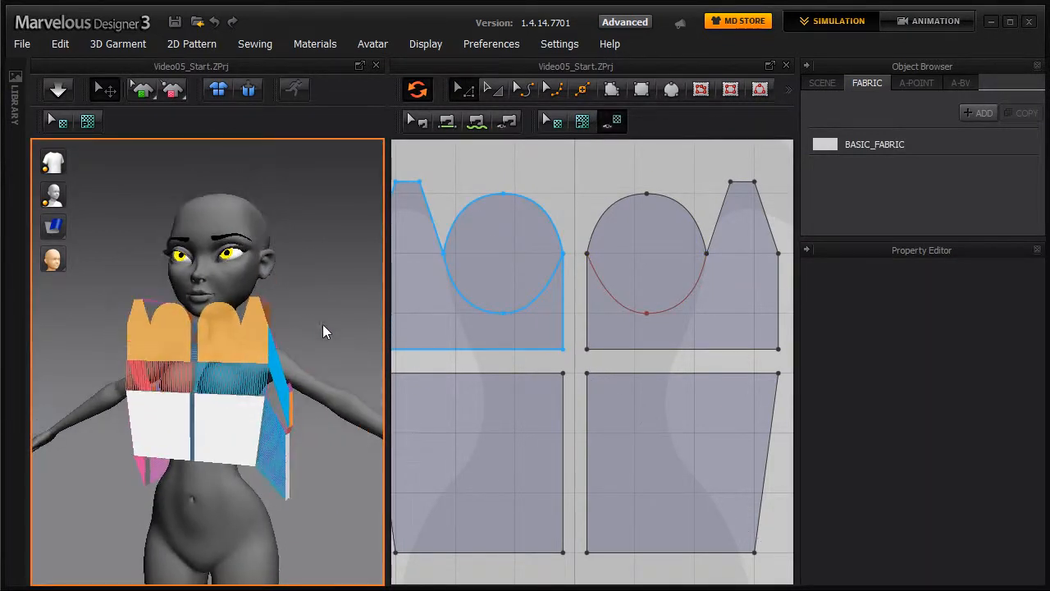
click(58, 89)
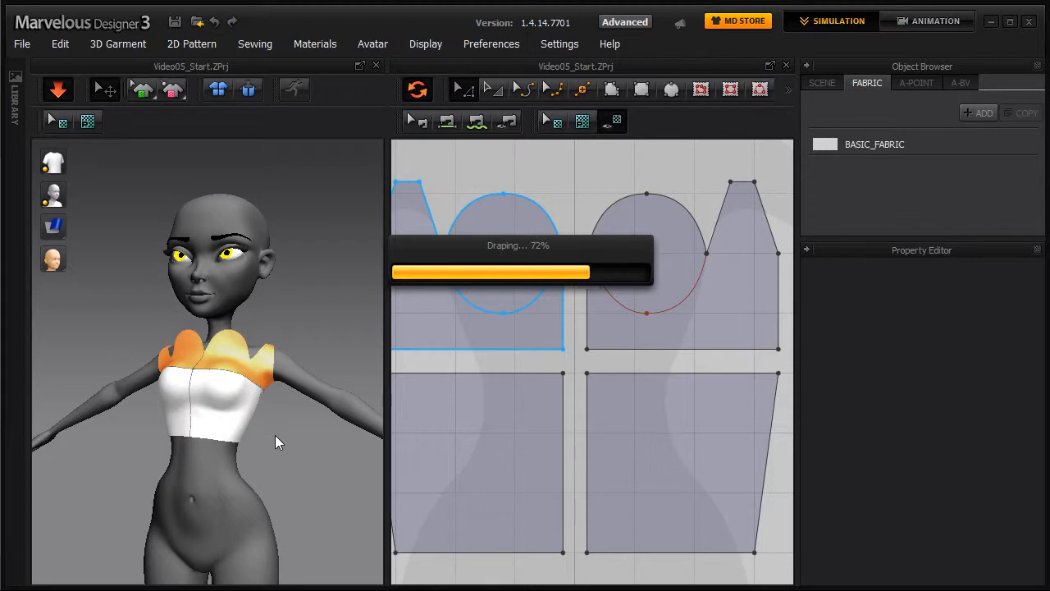
right_drag(287, 446, 302, 444)
click(169, 444)
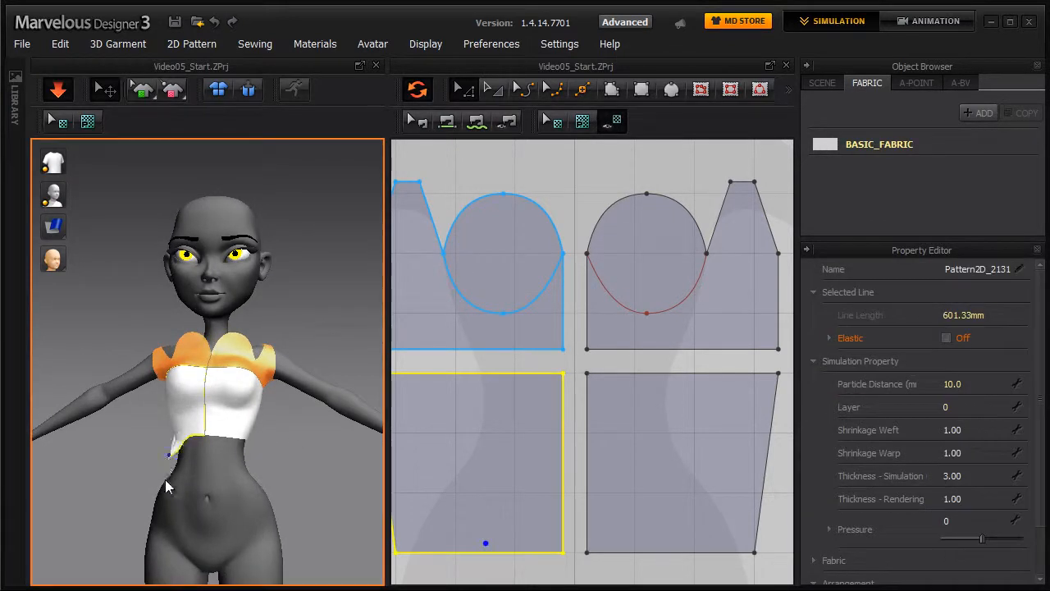
drag(157, 498, 108, 582)
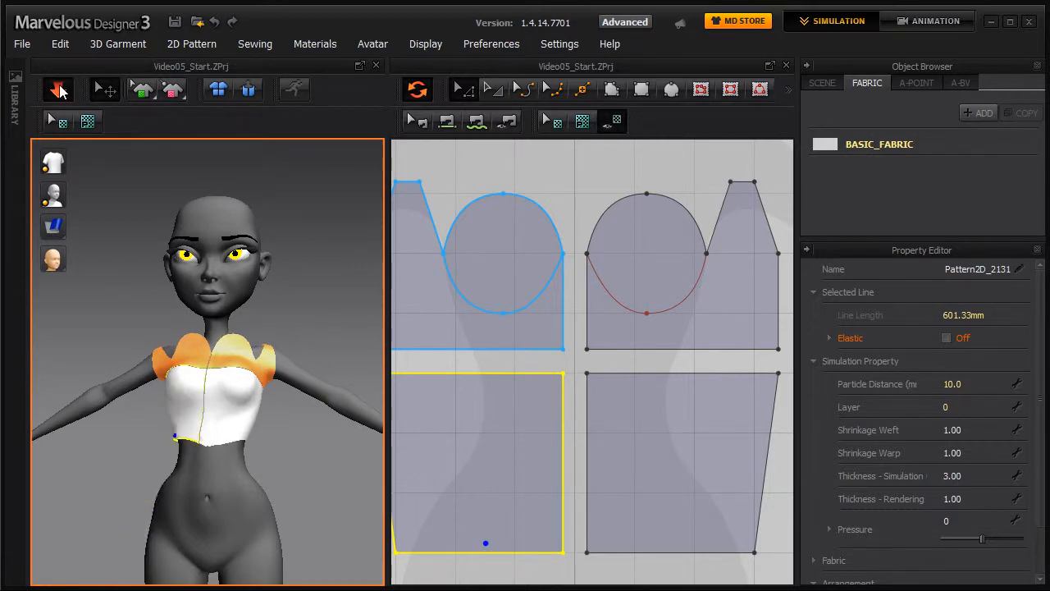
click(57, 89)
- Reset the garment arrangement and set the particle distance of all pattern pieces to 10
click(249, 90)
scroll(594, 322, down, 5)
drag(431, 236, 745, 465)
click(979, 379)
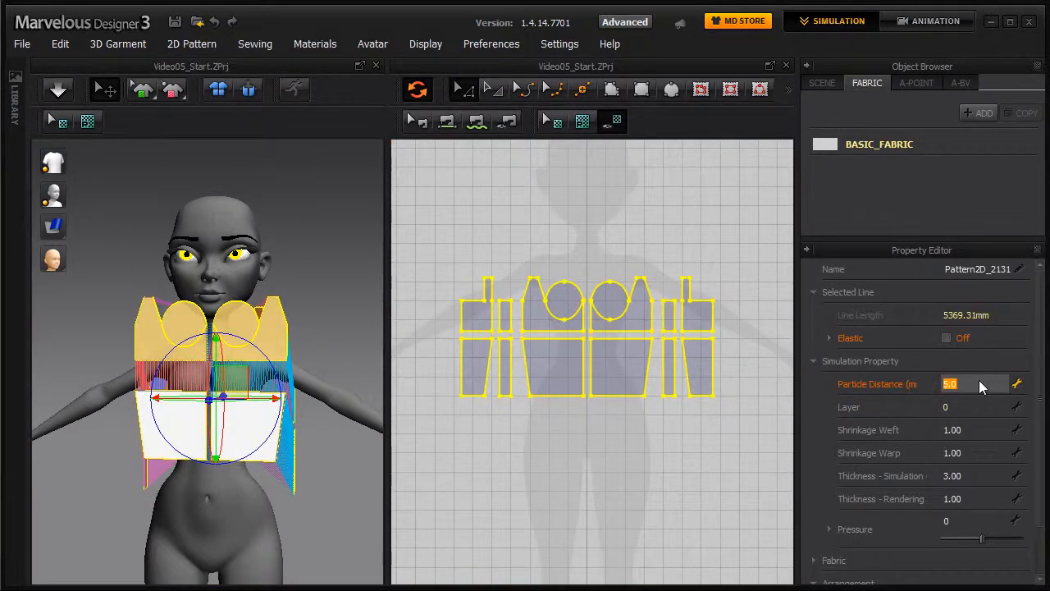
click(689, 444)
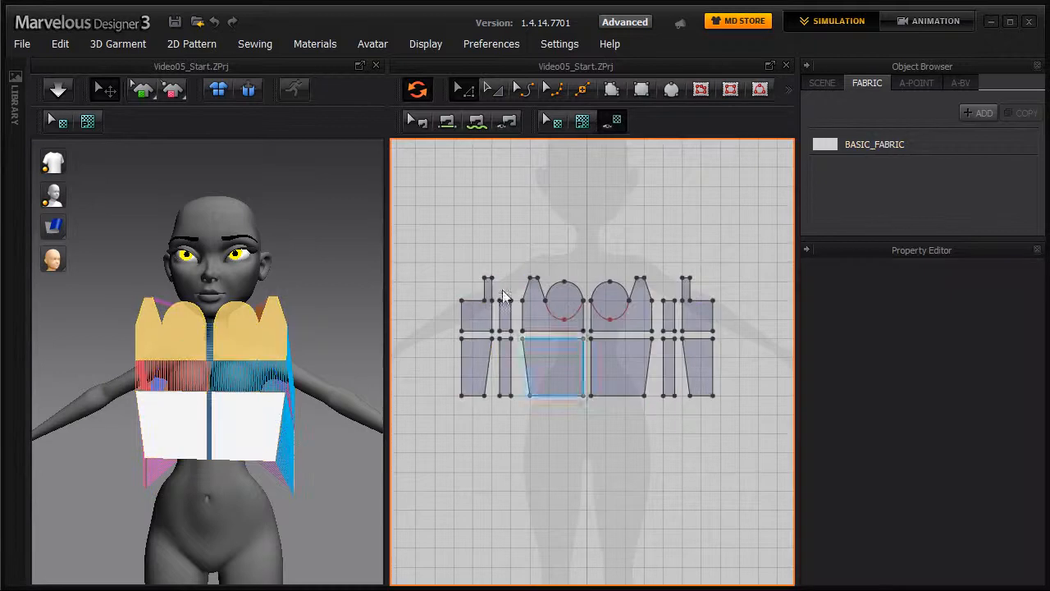
key(ctrl+a)
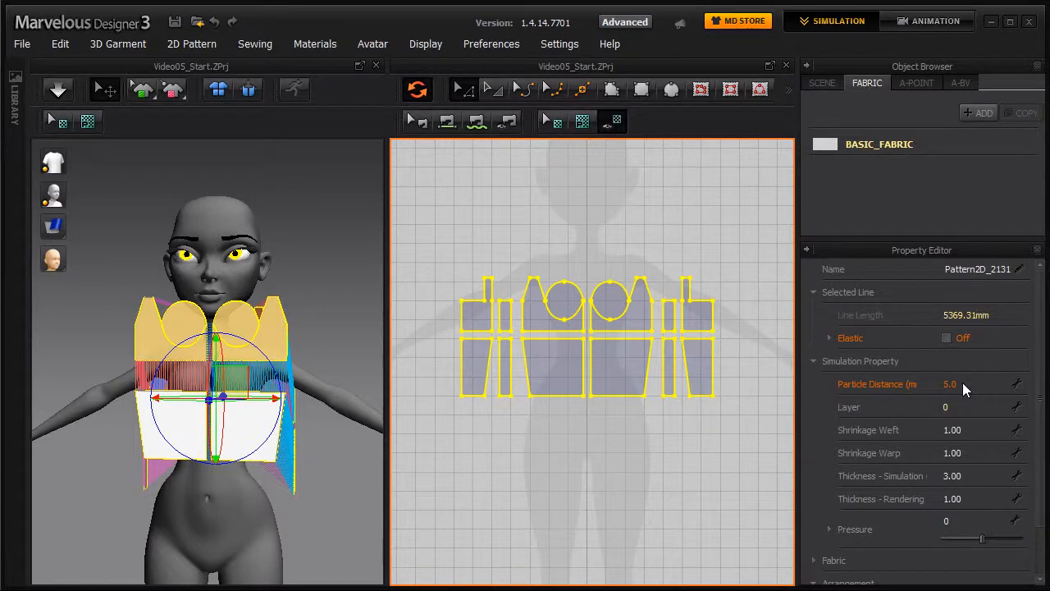
click(963, 382)
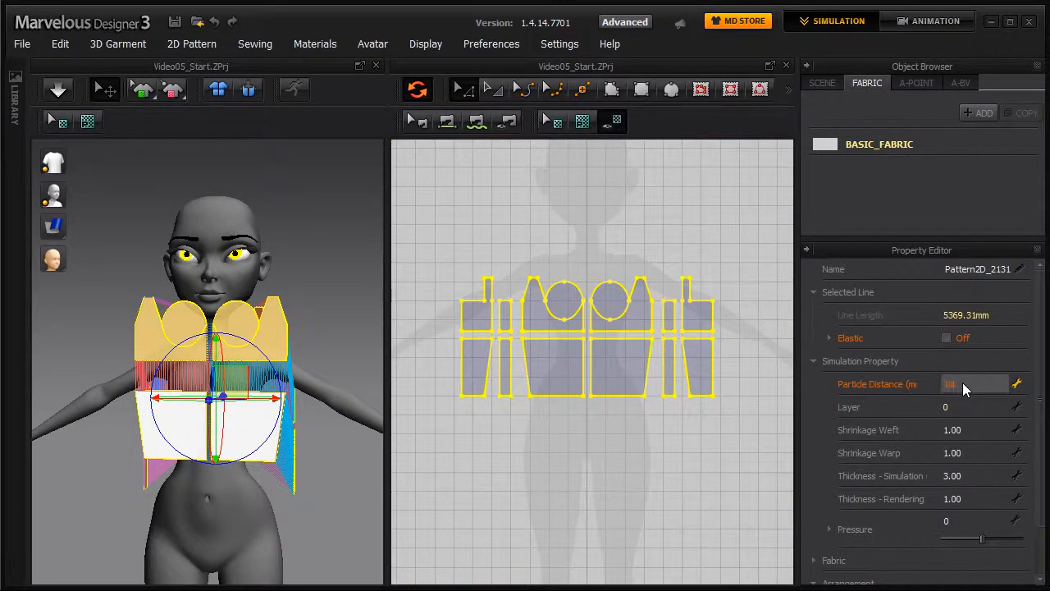
text(10)
key(Return)
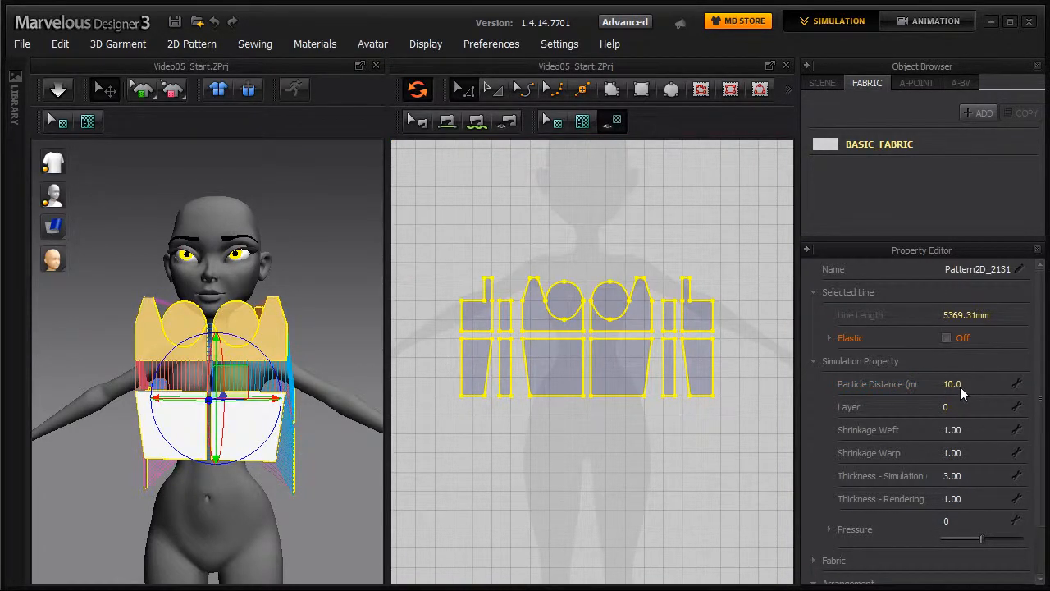
- Simulate the garment and pull its white hem downward on both sides of the waist
click(338, 282)
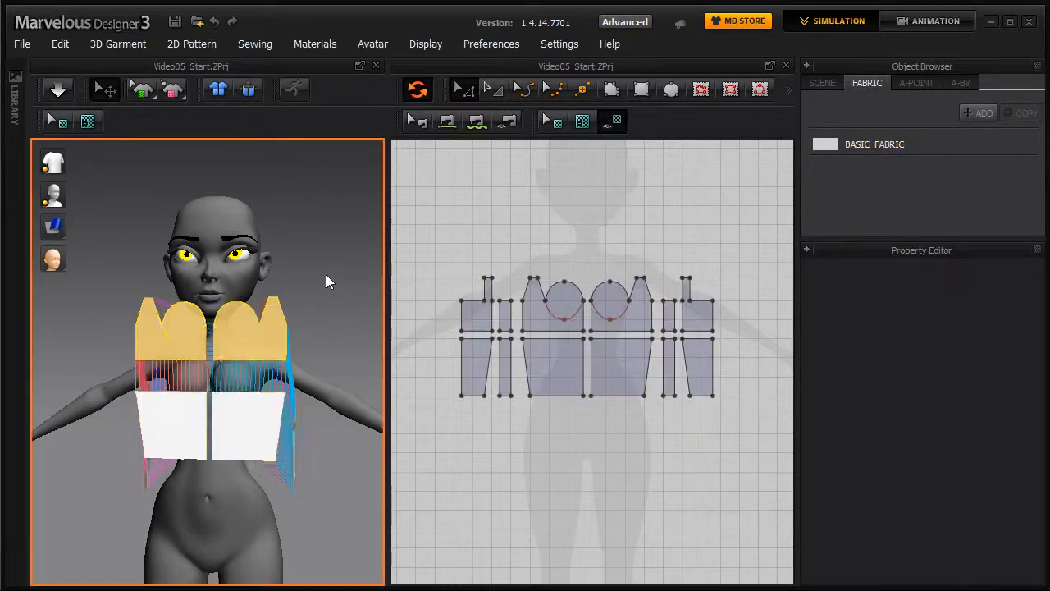
click(59, 90)
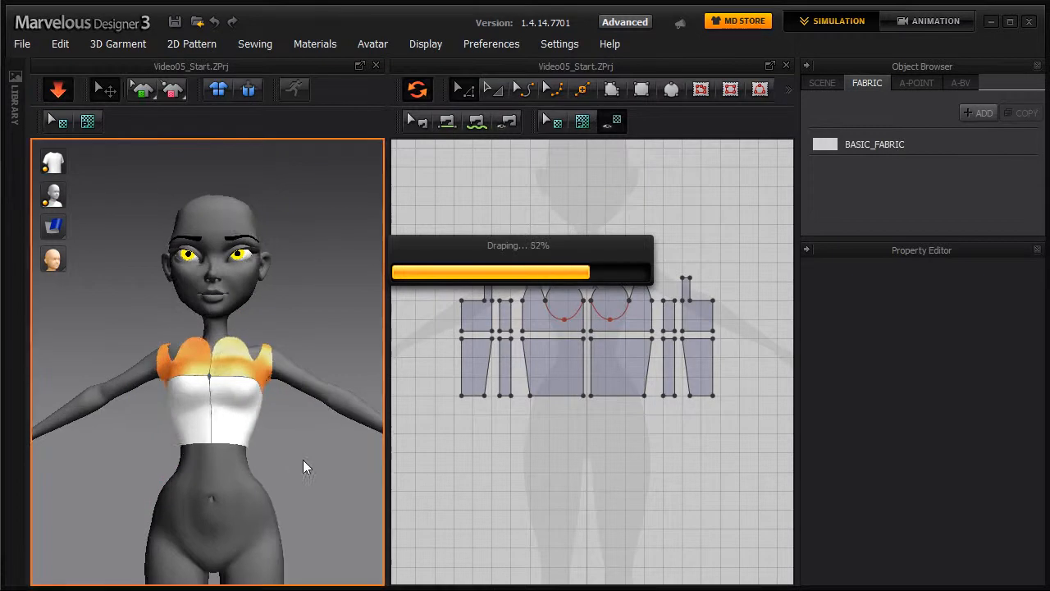
drag(179, 440, 147, 587)
drag(255, 435, 317, 584)
click(317, 265)
right_drag(288, 323, 72, 170)
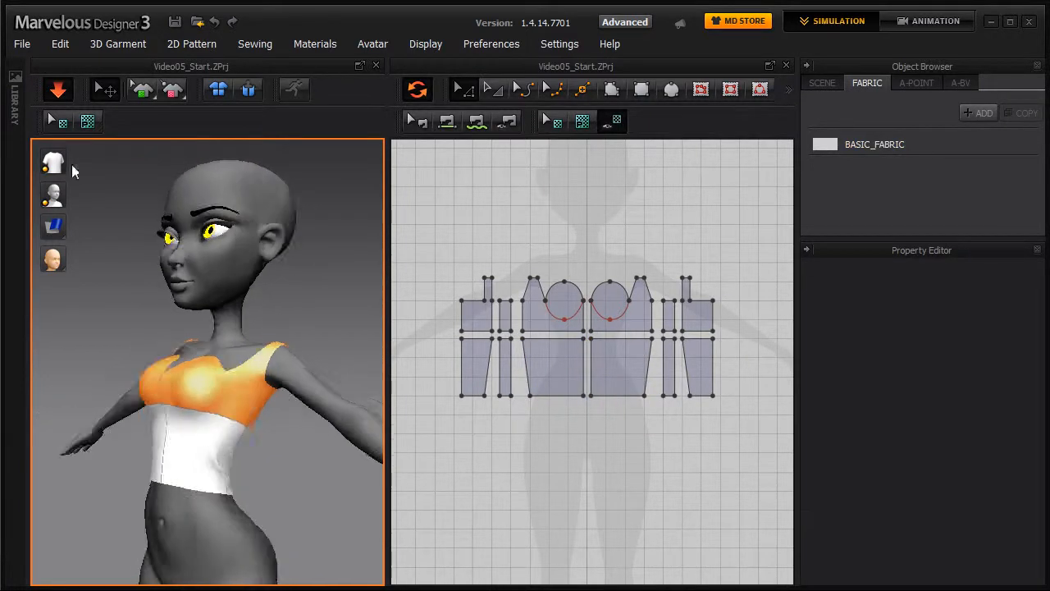
- Reset the garment arrangement and briefly rerun the draping simulation
click(249, 89)
click(57, 90)
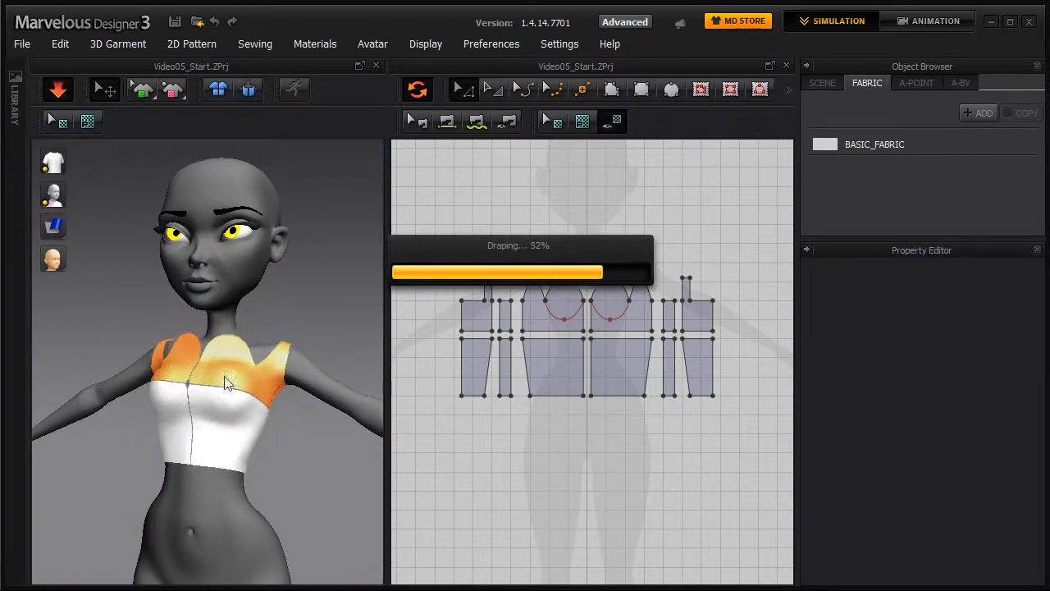
click(56, 93)
- Select all the pattern pieces with the Transform Pattern tool and try moving them downward in the 2D pattern
drag(428, 238, 760, 442)
click(494, 88)
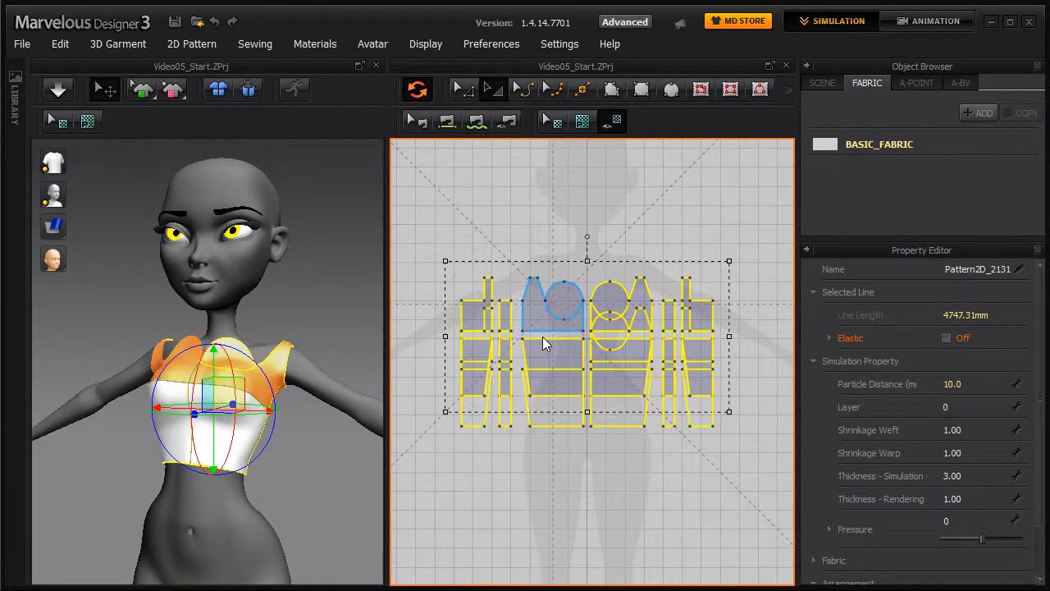
click(543, 335)
click(538, 325)
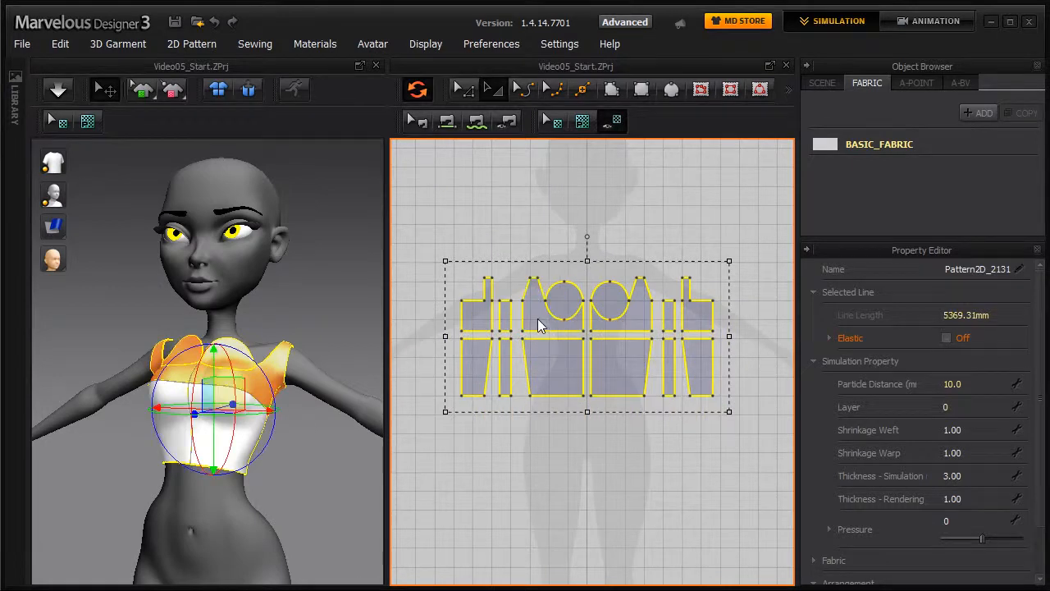
- Reset the arrangement of all garment pieces and simulate the garment from its original position
click(249, 89)
middle_drag(307, 312, 297, 283)
right_drag(298, 284, 271, 237)
click(58, 89)
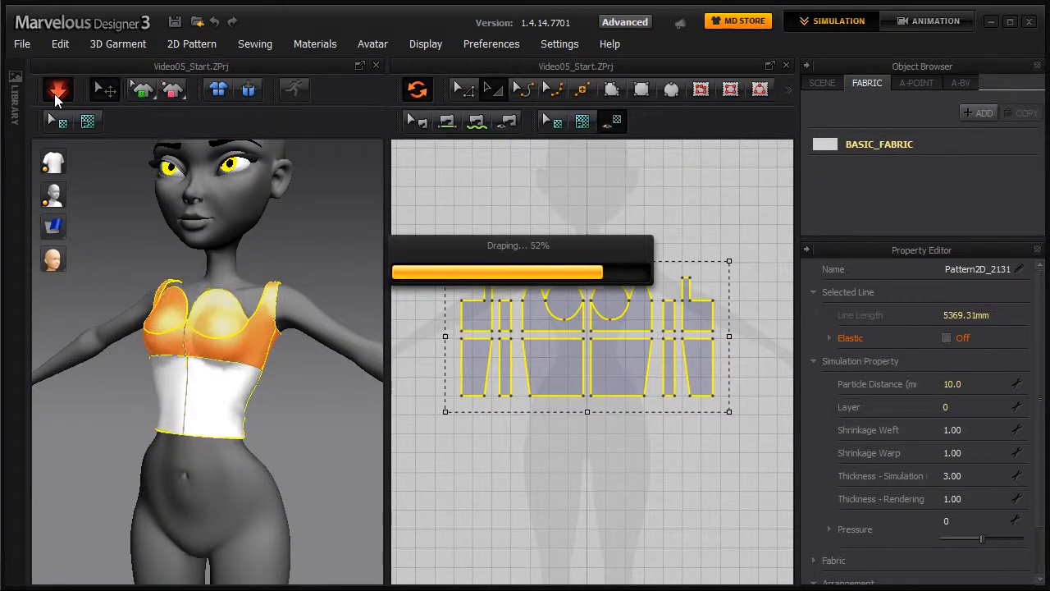
right_drag(286, 429, 216, 176)
- Reset the arrangement, move all the pieces slightly lower on the avatar and simulate the garment
click(249, 92)
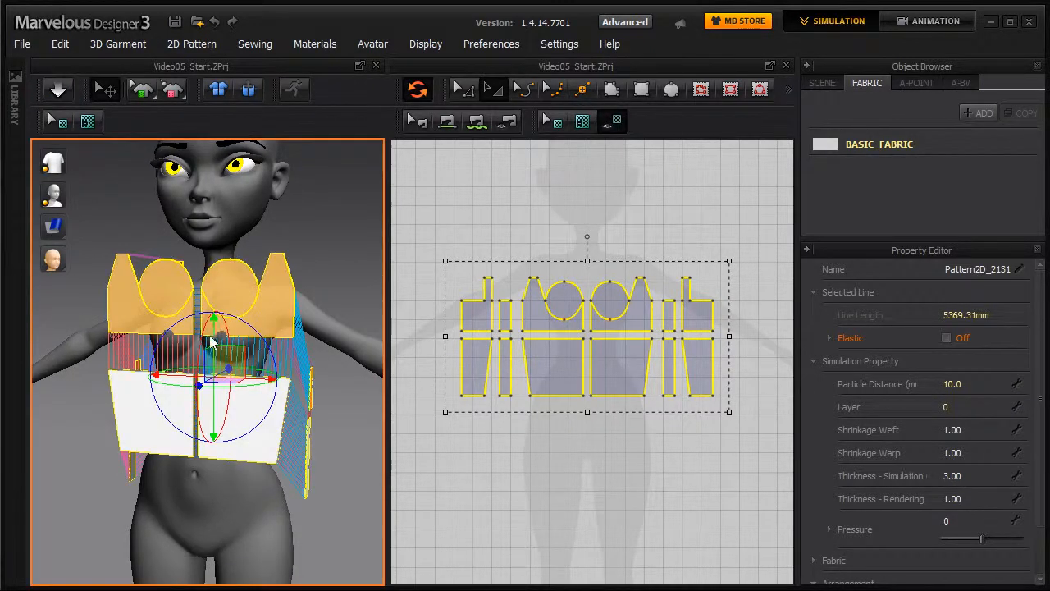
drag(215, 343, 216, 356)
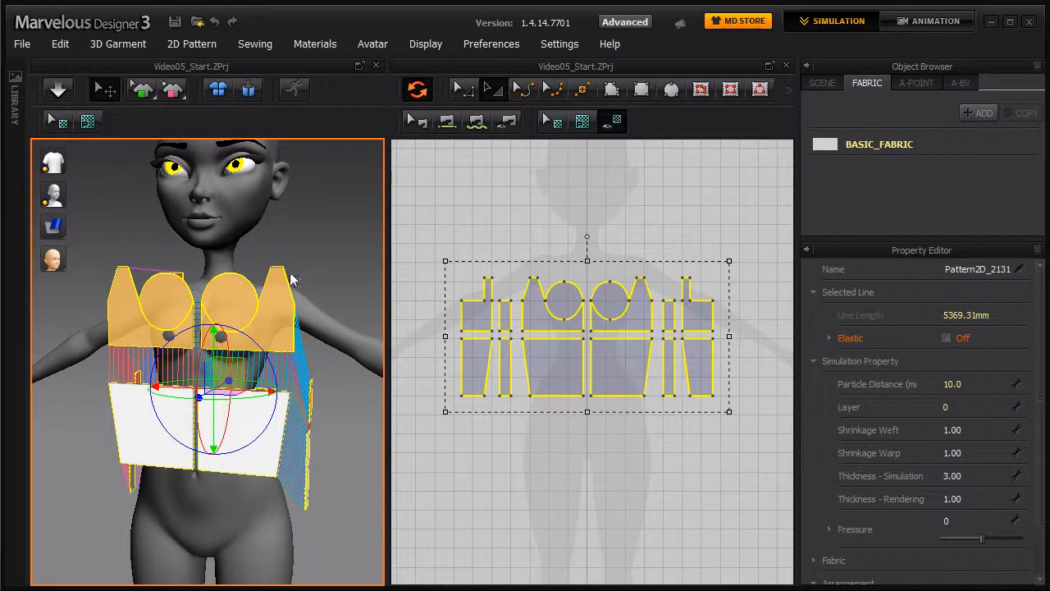
click(58, 89)
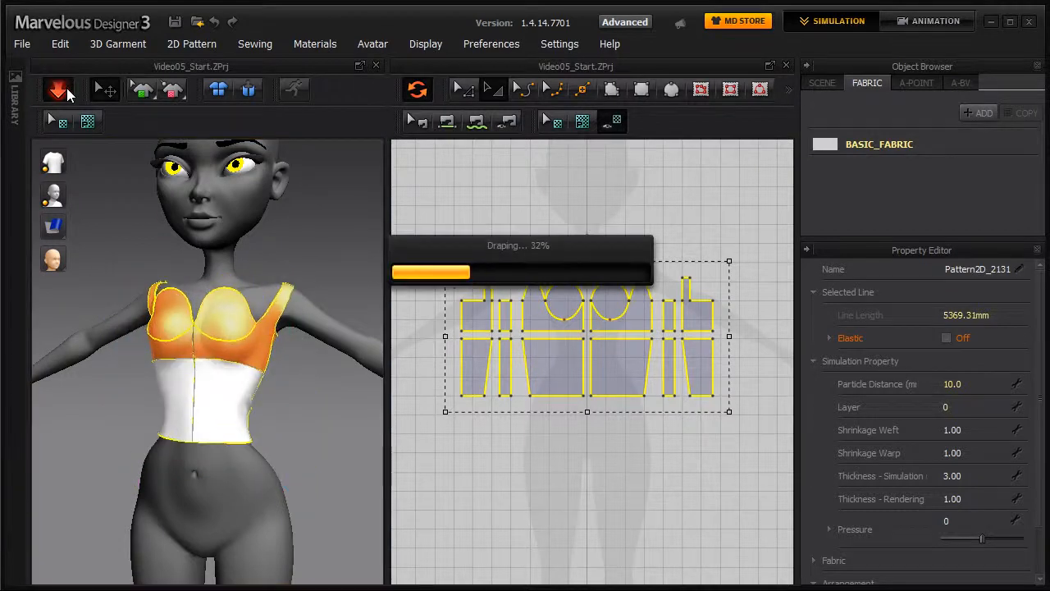
- Pull the white waist panels downward on both sides of the torso while the simulation runs
click(326, 229)
drag(176, 389, 178, 436)
drag(254, 365, 254, 414)
click(292, 407)
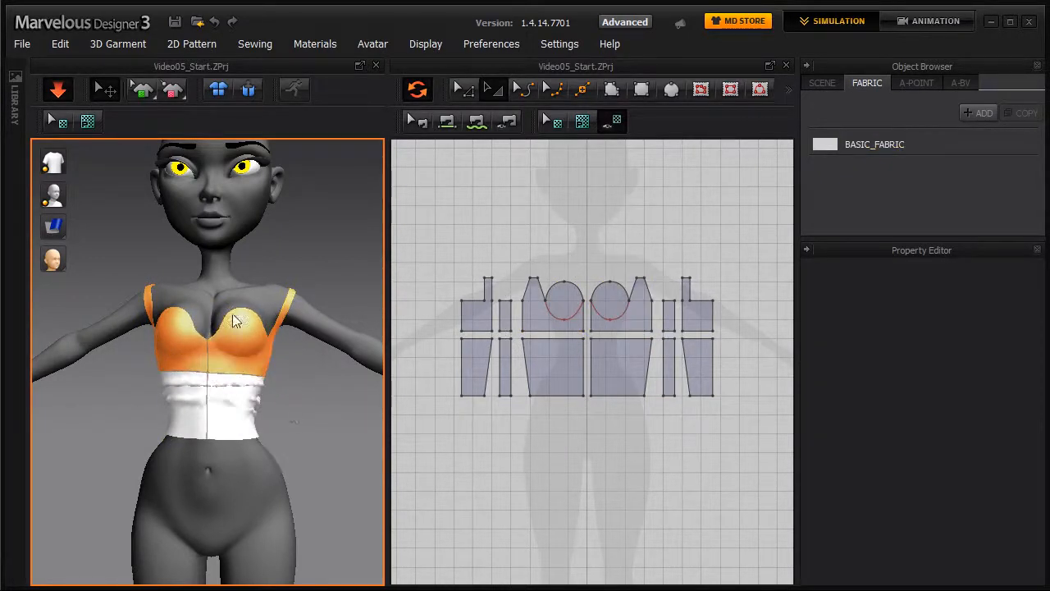
- Examine the draped bodice's cups, straps and waist on the avatar from the front, back and sides
right_drag(304, 418, 206, 339)
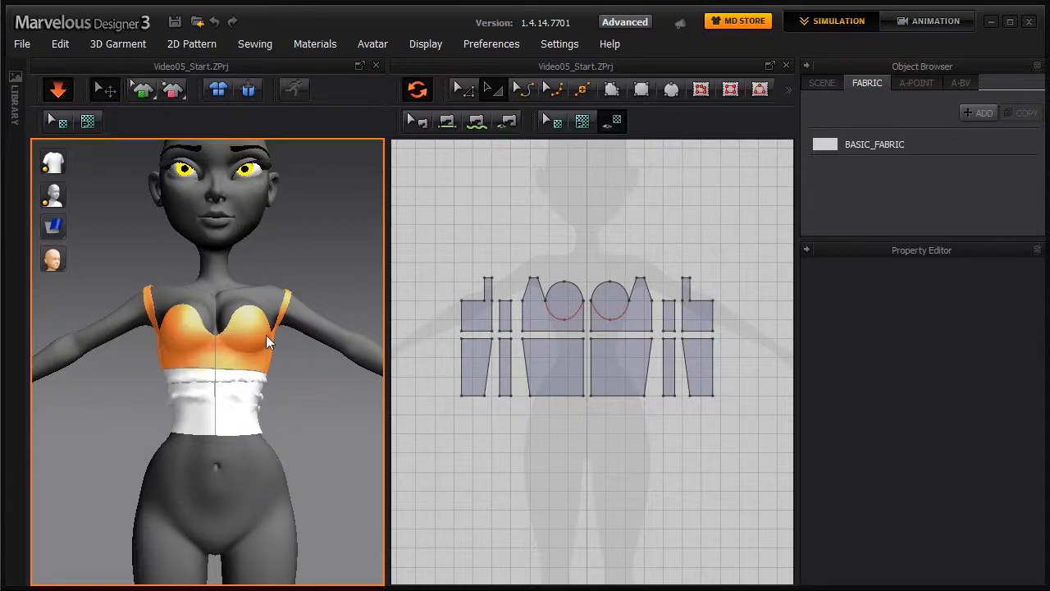
right_drag(169, 397, 382, 389)
click(468, 383)
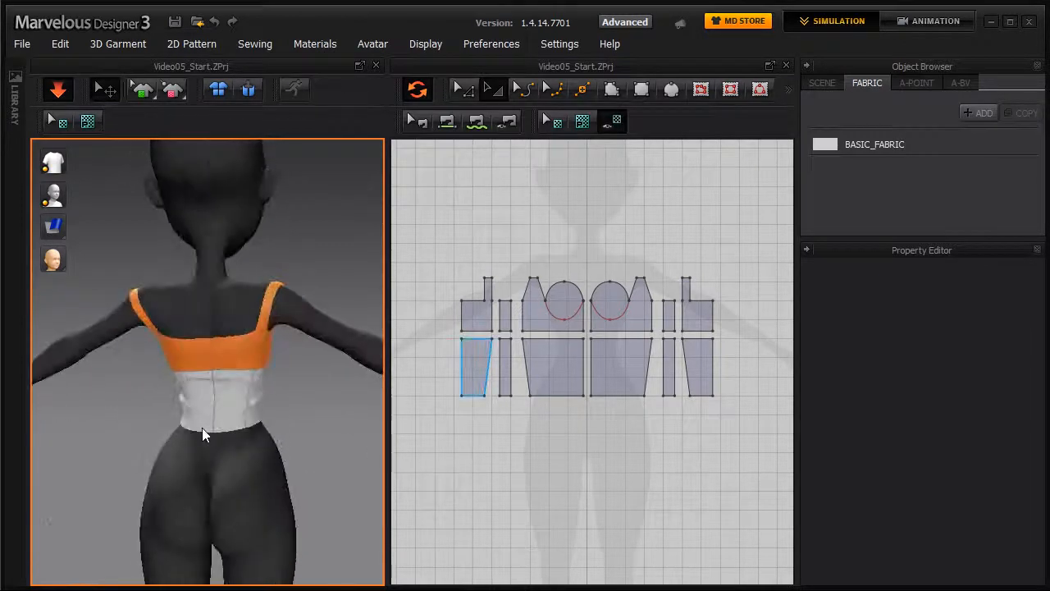
right_drag(374, 441, 211, 304)
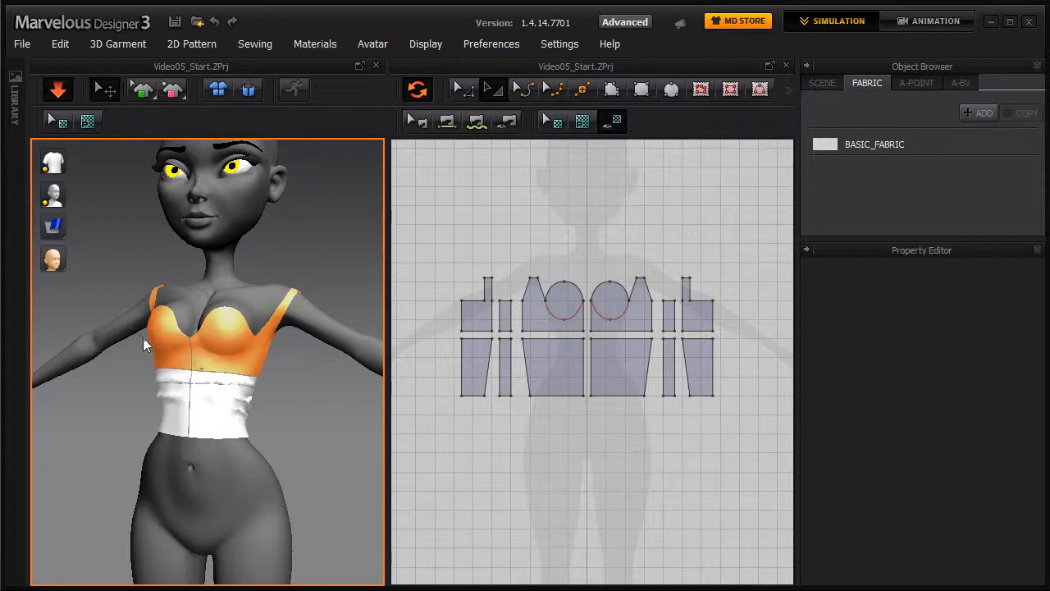
mouse_move(138, 387)
right_down()
mouse_move(254, 389)
mouse_move(117, 389)
right_up()
right_drag(296, 406, 311, 383)
click(570, 322)
click(530, 276)
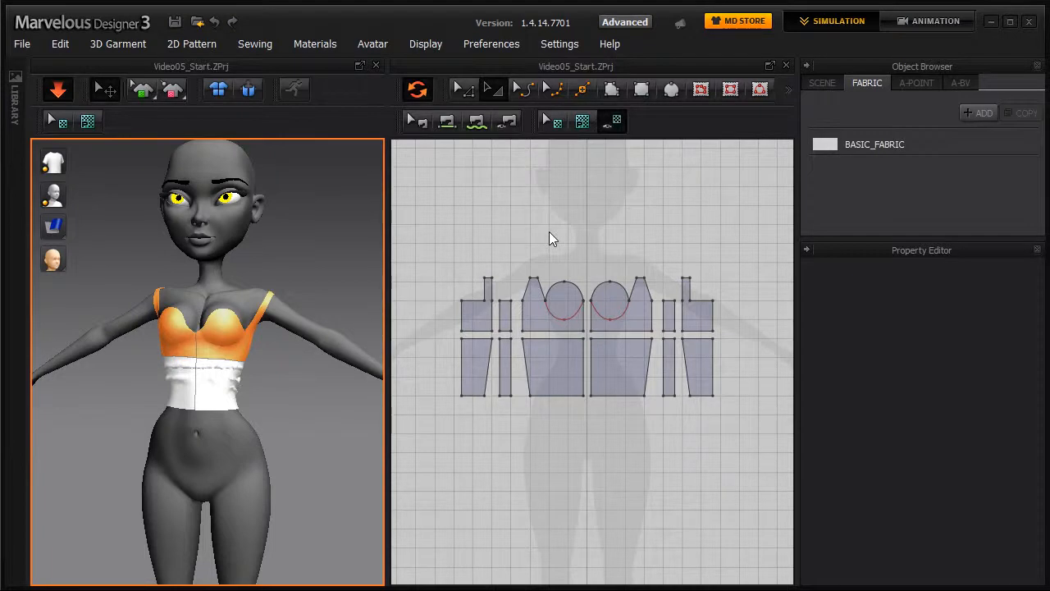
scroll(549, 231, up, 3)
right_drag(202, 393, 192, 270)
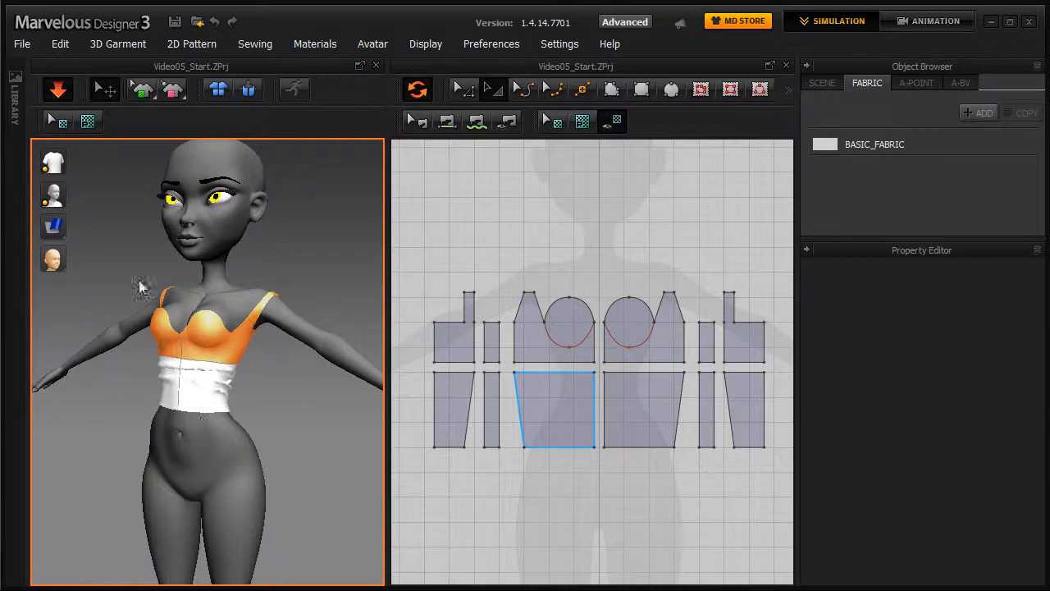
drag(417, 263, 776, 482)
scroll(662, 443, down, 1)
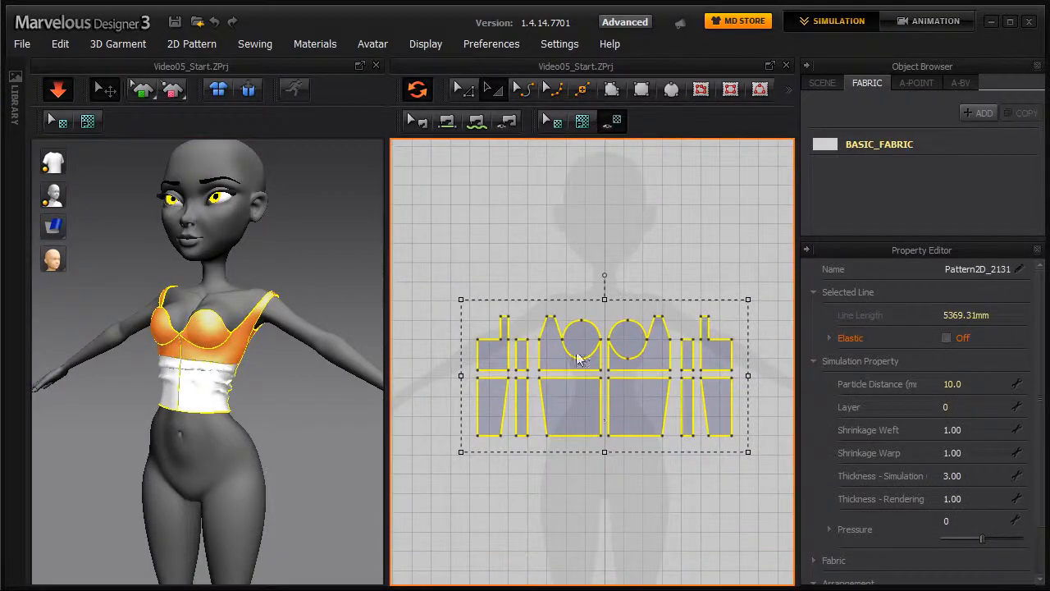
right_drag(263, 350, 281, 342)
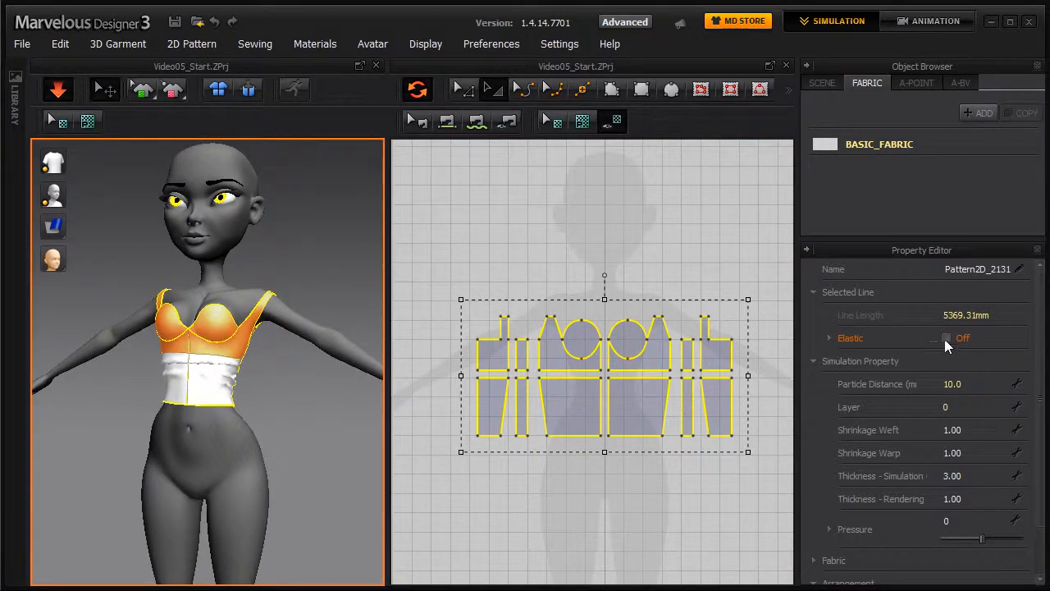
click(283, 402)
- Turn on elastic for the upper curves of both bust cups and inspect the neckline fit on the avatar
scroll(206, 389, up, 3)
scroll(534, 260, up, 3)
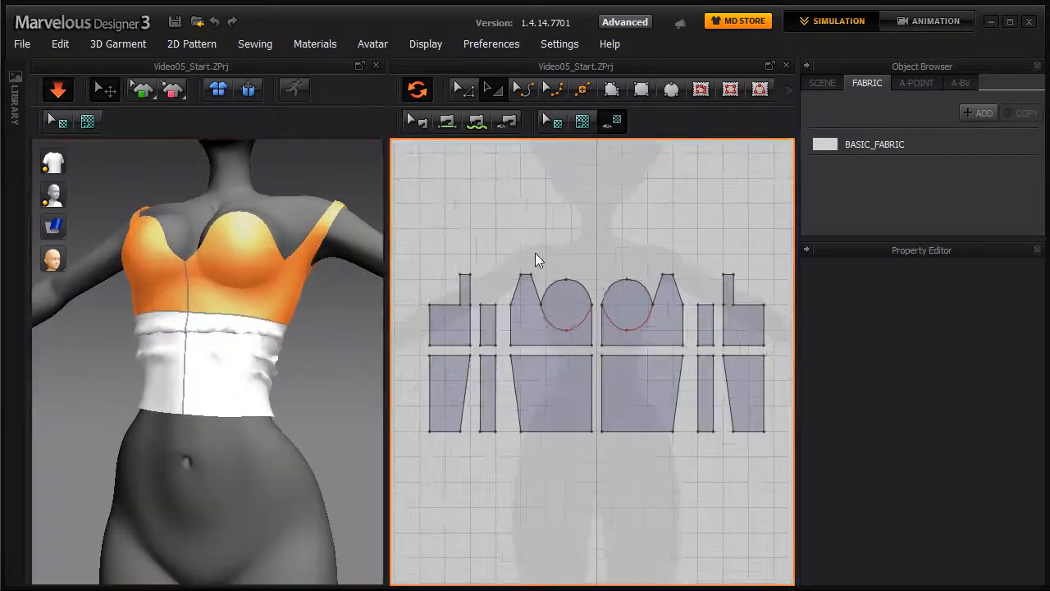
click(463, 89)
click(562, 292)
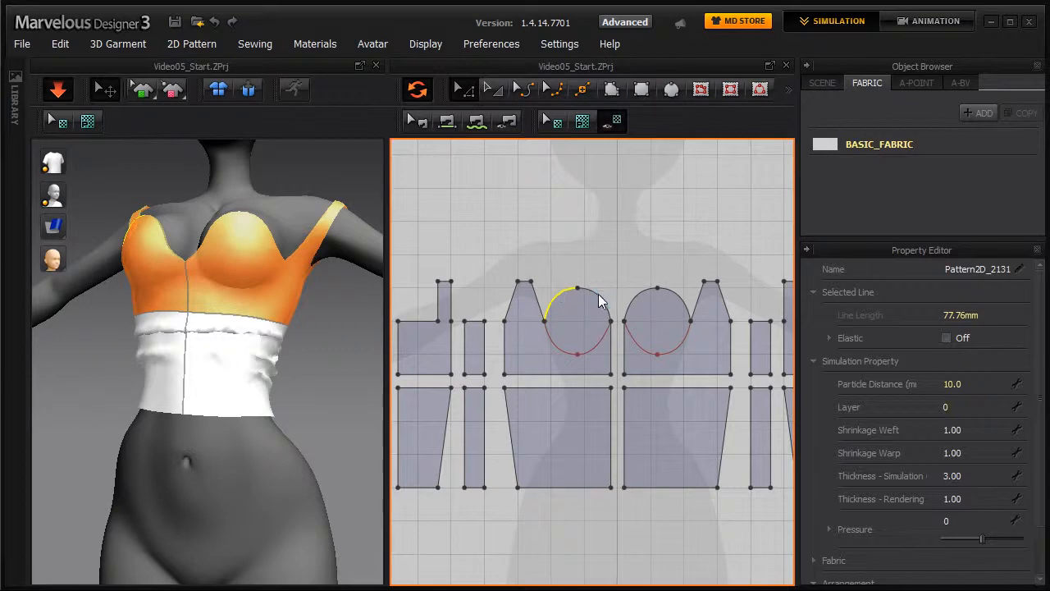
shift+click(633, 297)
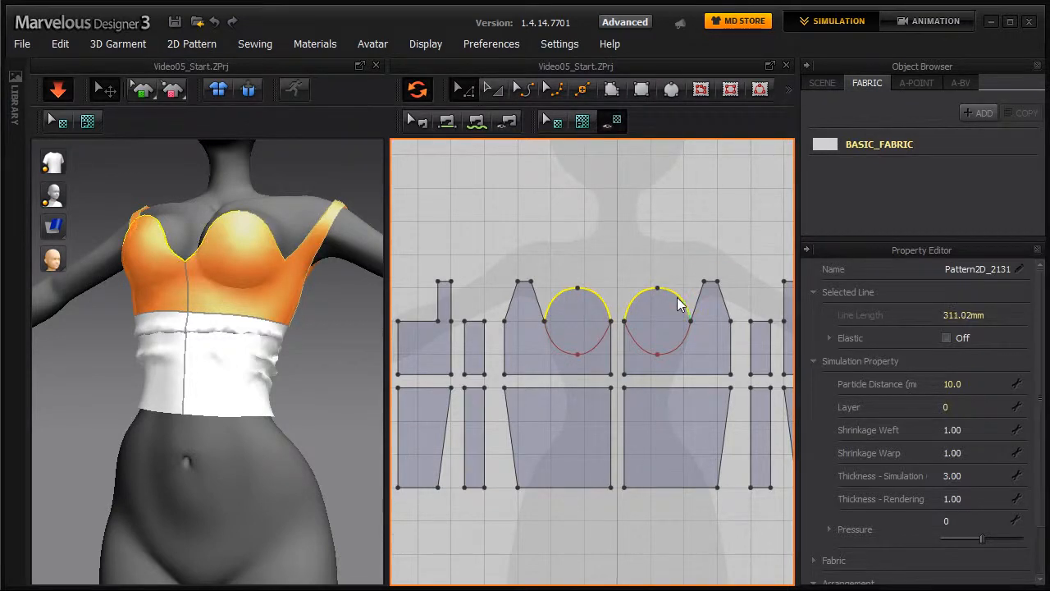
click(948, 337)
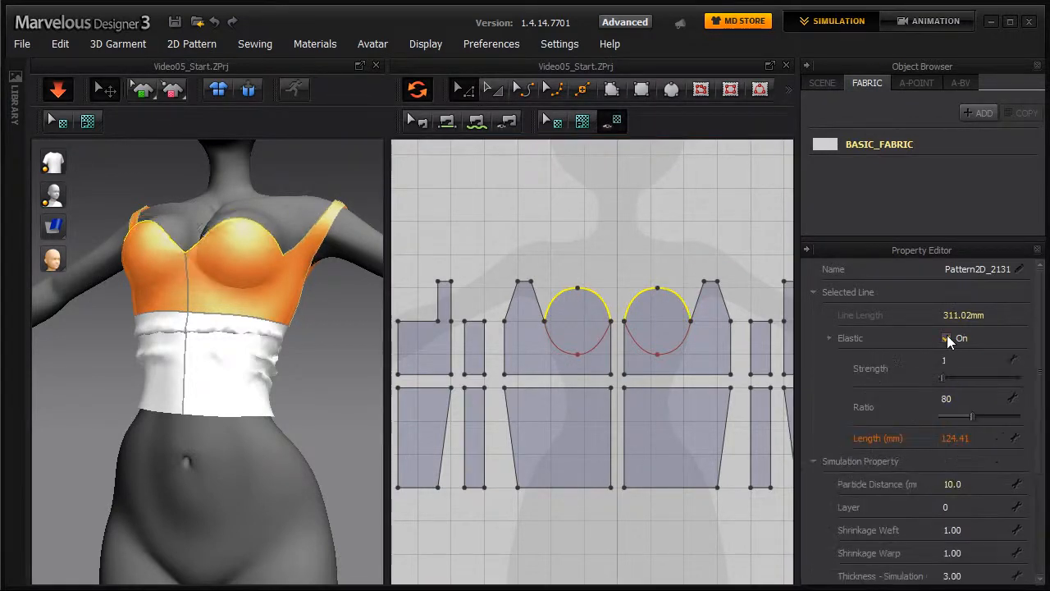
click(340, 376)
right_drag(267, 369, 282, 369)
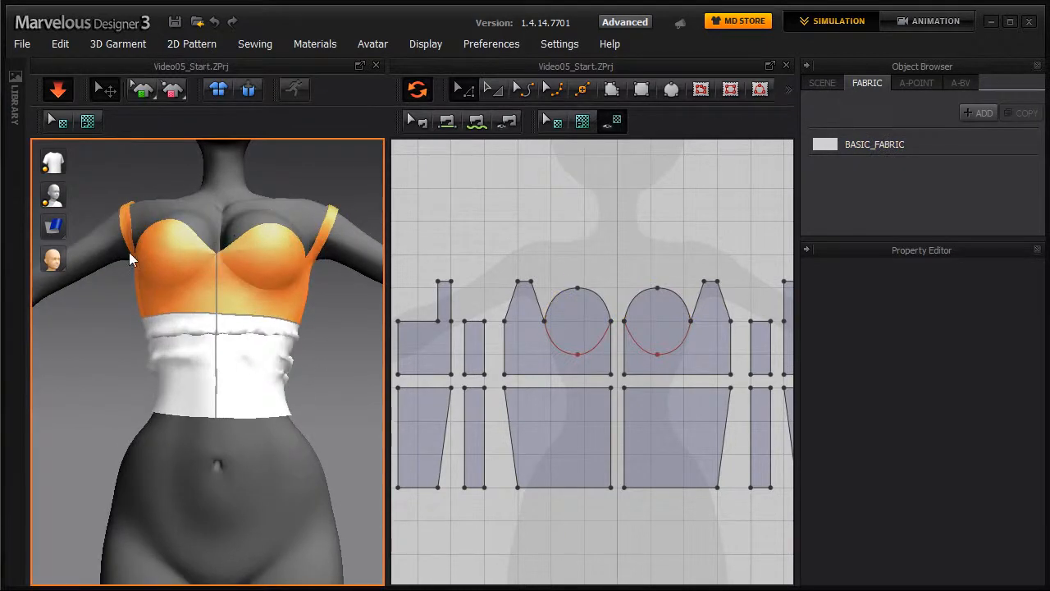
right_drag(336, 383, 184, 353)
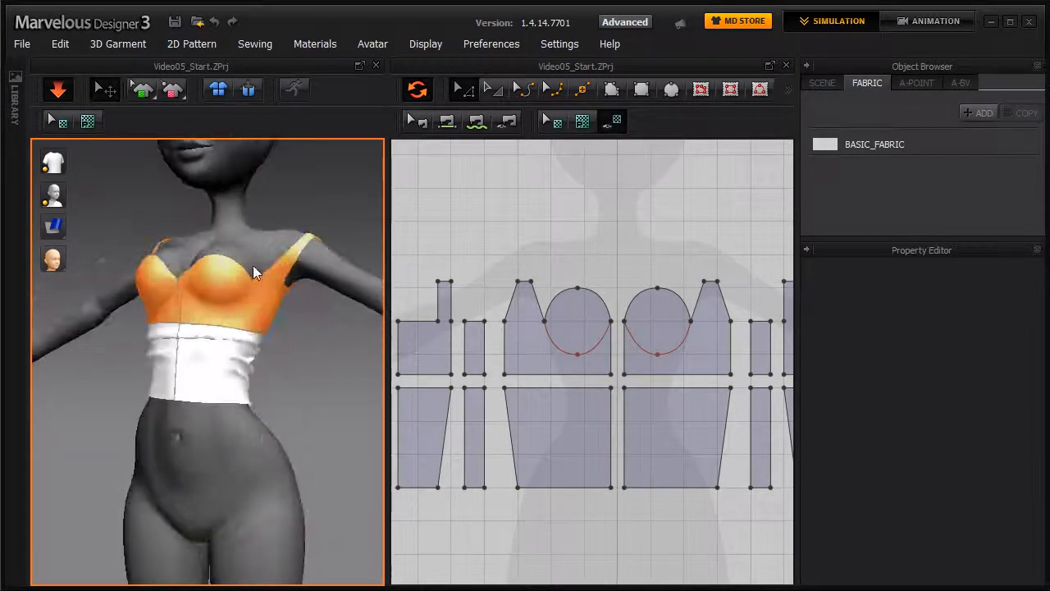
right_drag(276, 330, 278, 401)
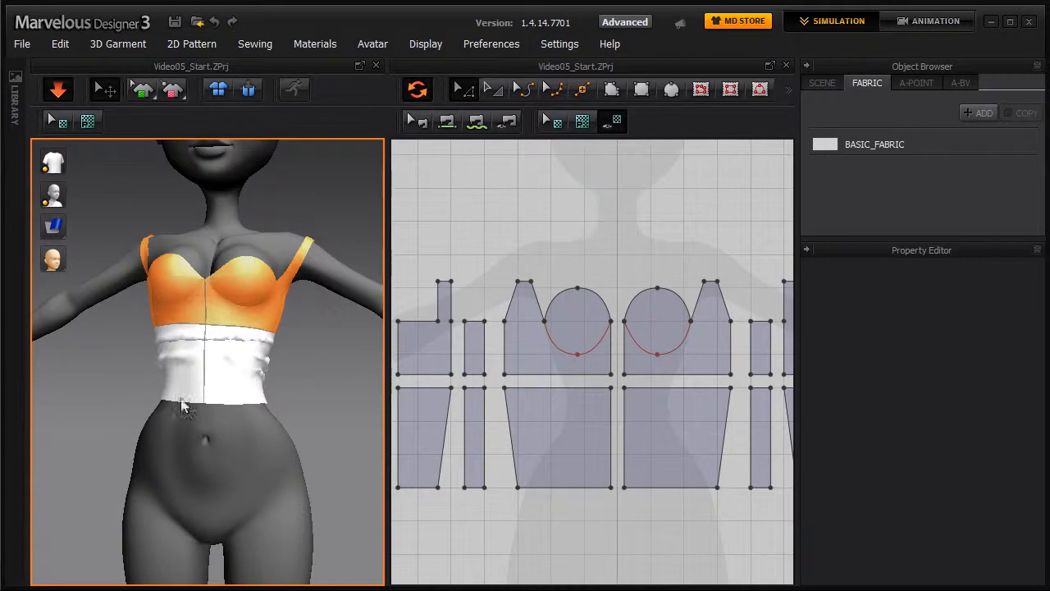
- Select the bottom edges of all the lower bodice panels and turn on elastic for them
scroll(600, 437, down, 5)
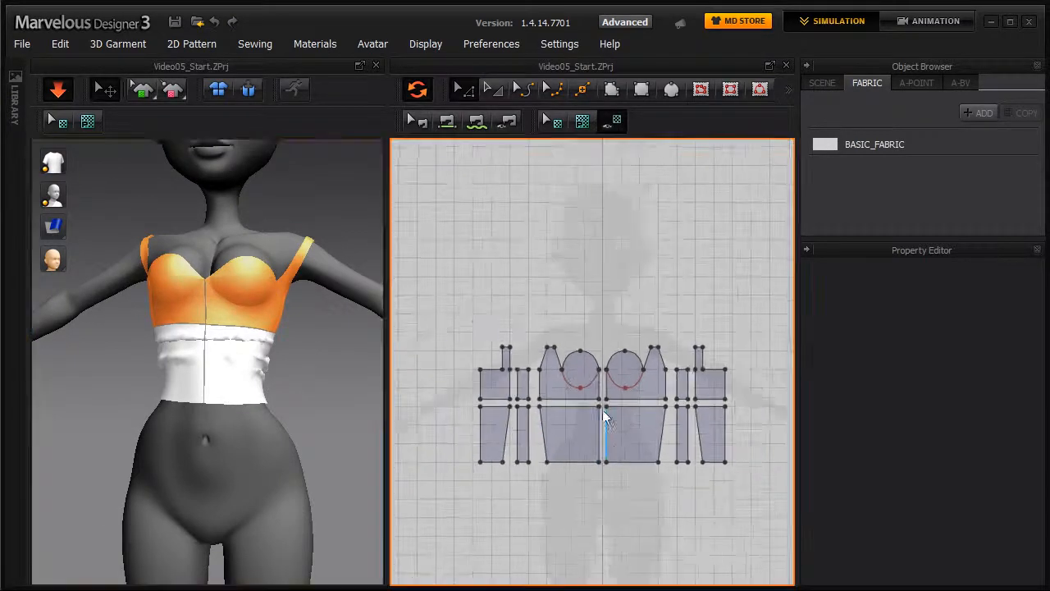
scroll(615, 377, up, 2)
click(467, 396)
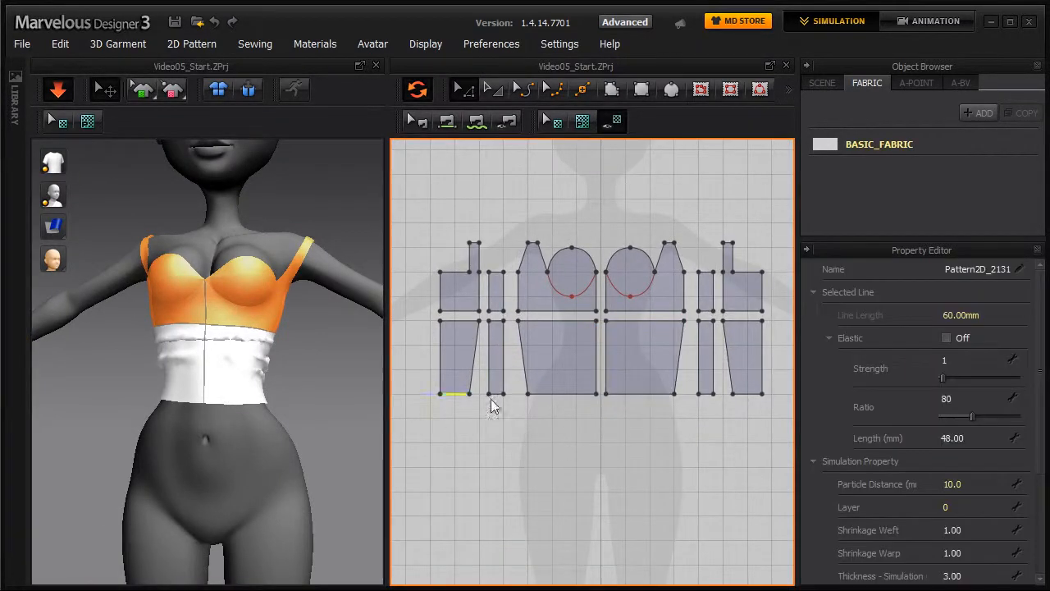
shift+click(638, 393)
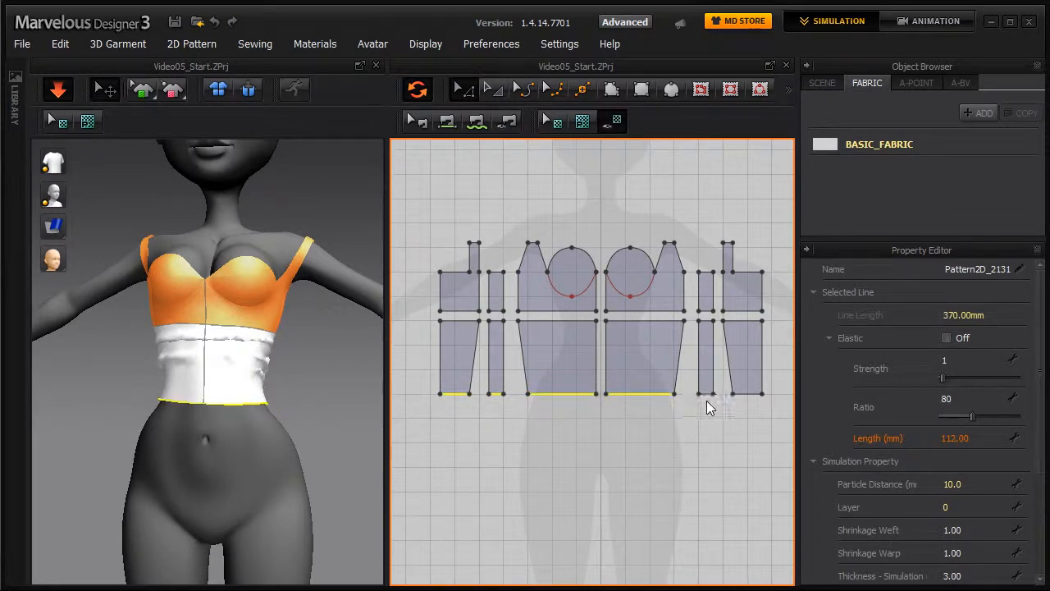
shift+click(744, 394)
click(946, 339)
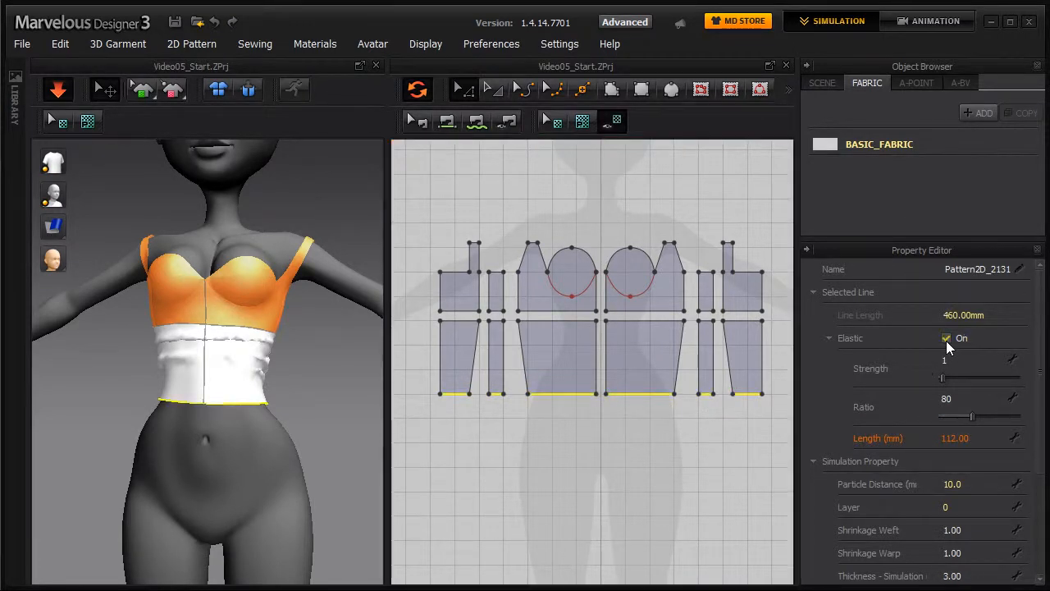
- Set the hem elastic's strength to 27 and its ratio to 74 while the simulation runs
right_drag(205, 328, 191, 402)
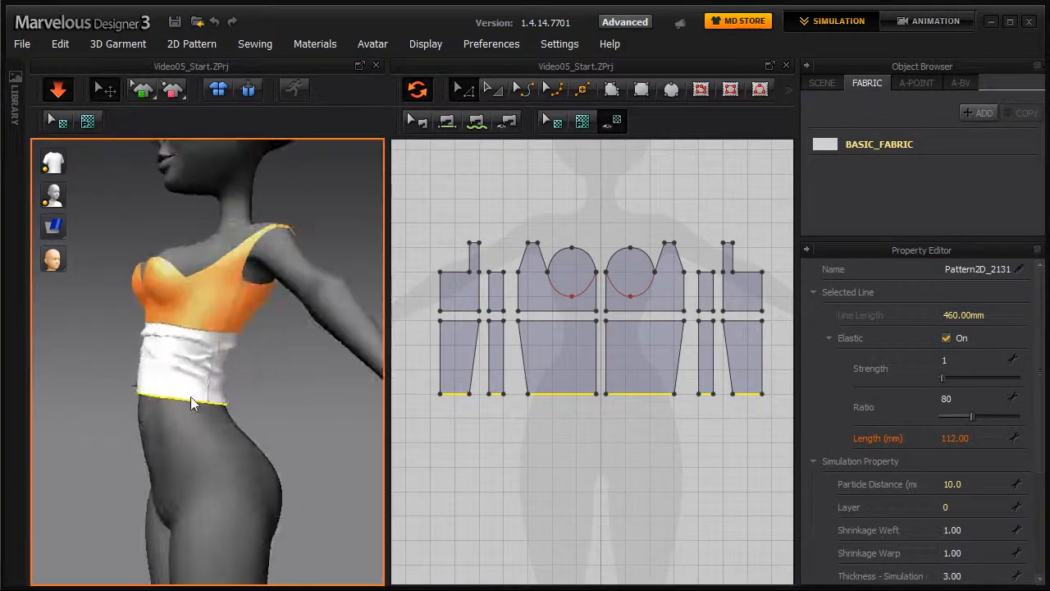
middle_drag(191, 397, 222, 368)
scroll(235, 371, up, 3)
right_drag(199, 384, 160, 371)
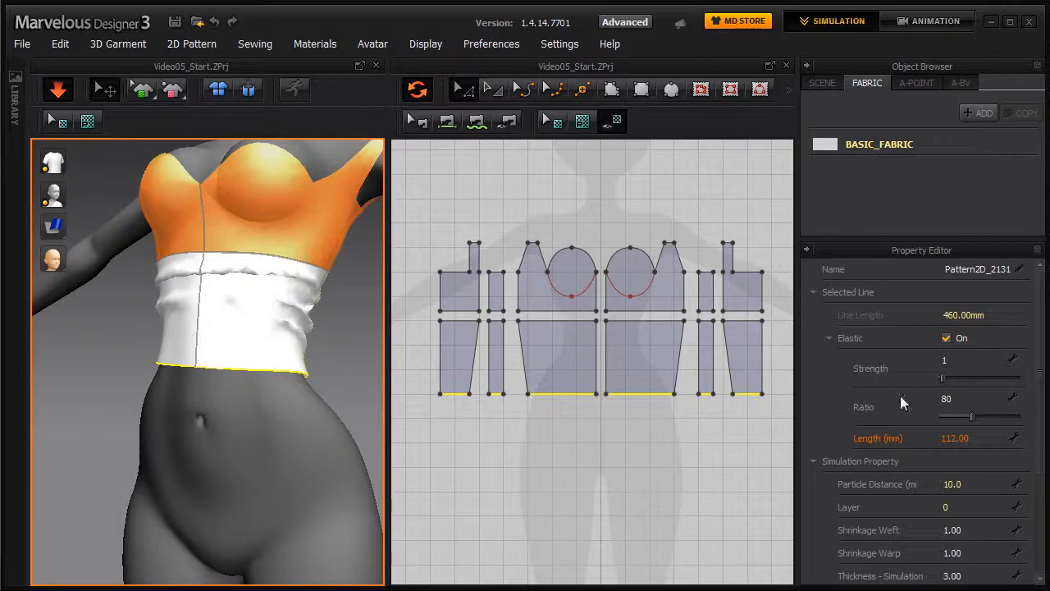
drag(942, 382, 947, 384)
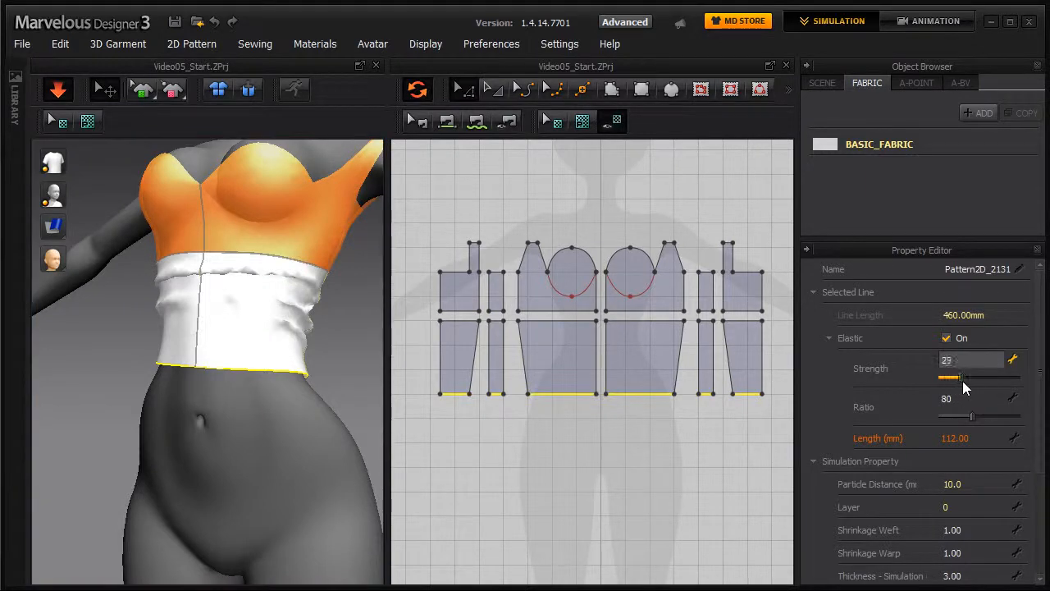
mouse_move(973, 416)
mouse_down()
mouse_move(995, 416)
mouse_move(966, 417)
mouse_up()
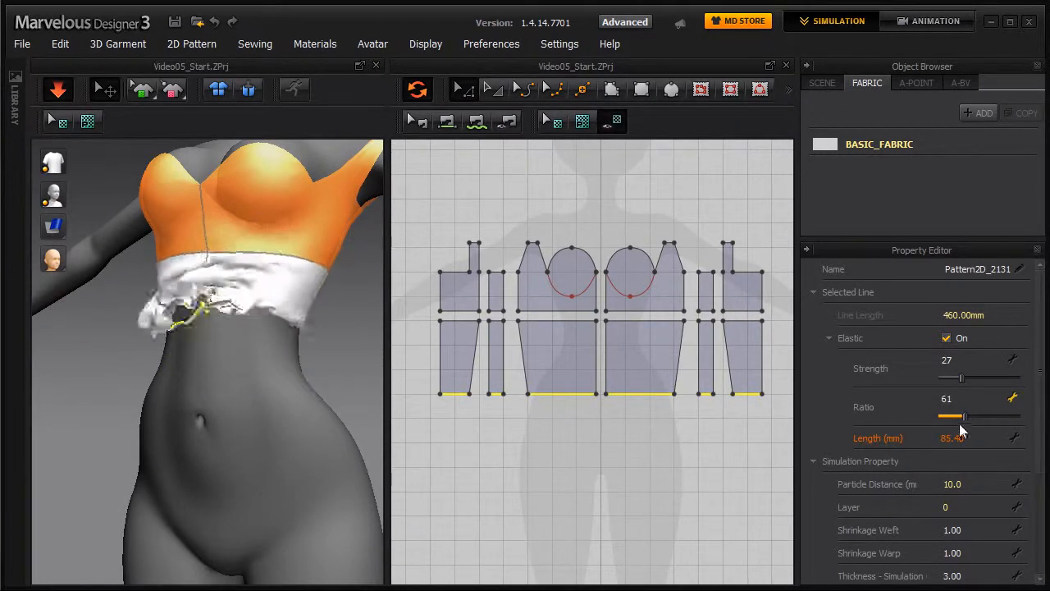
drag(968, 417, 972, 417)
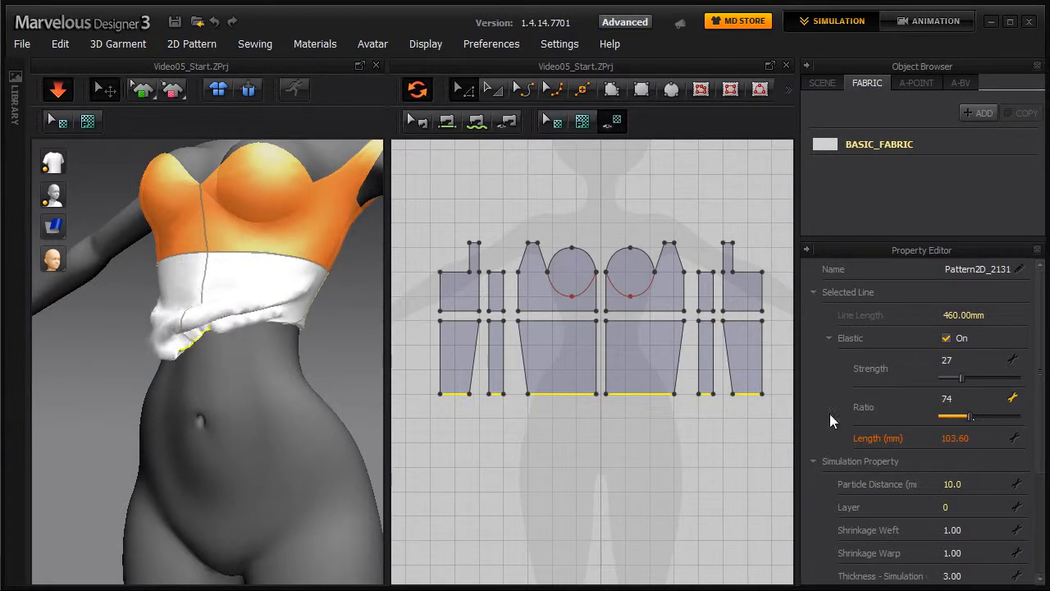
- Loosen the hem elastic by setting its ratio to 90
scroll(247, 369, up, 4)
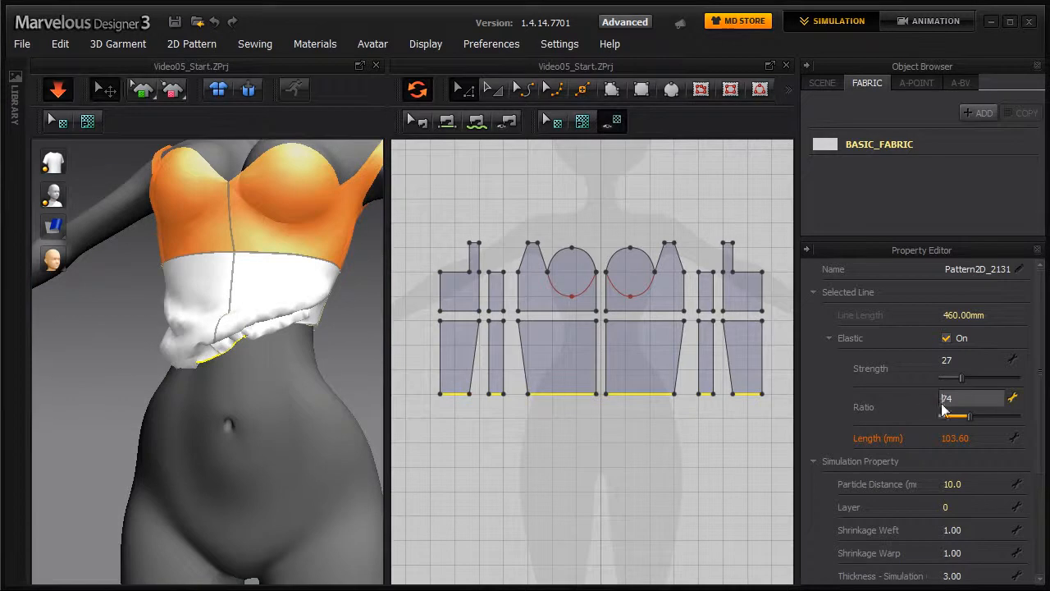
double_click(946, 399)
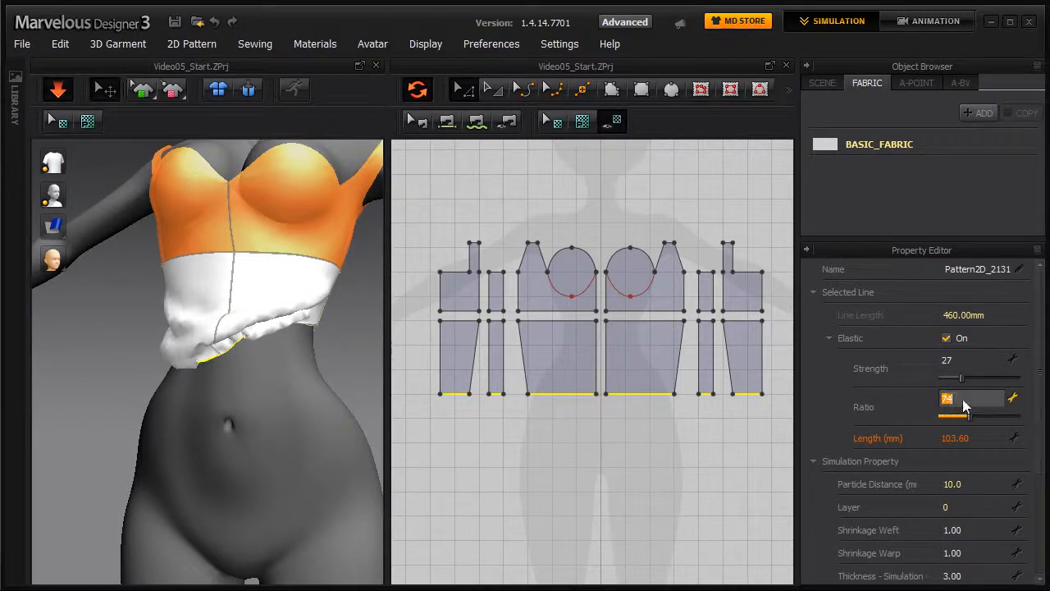
key(Return)
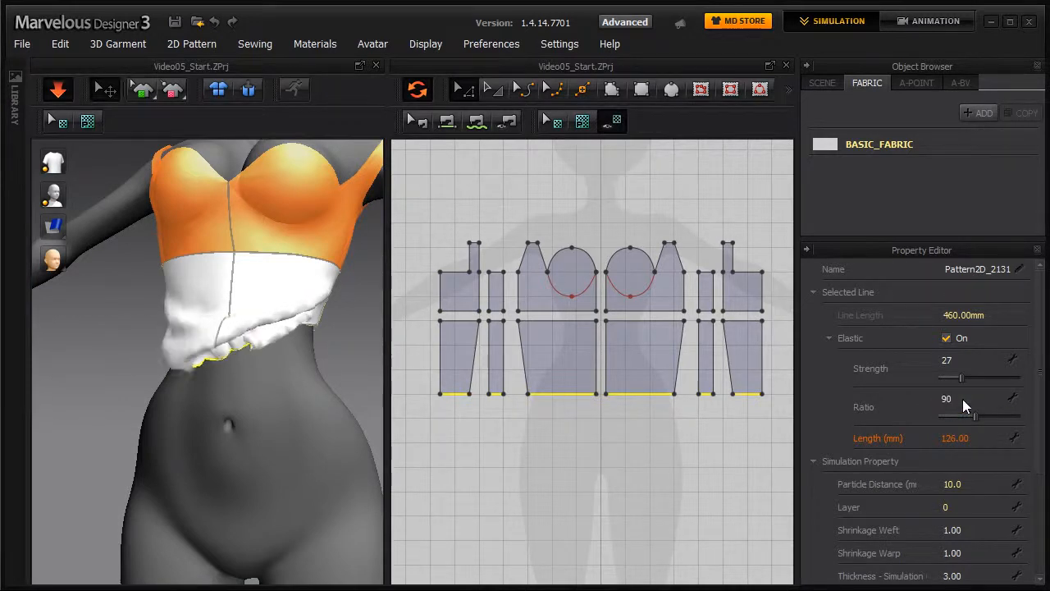
- Pull the bunched white waist panels down and outward on both sides of the torso
click(329, 325)
drag(347, 327, 400, 311)
drag(288, 339, 291, 438)
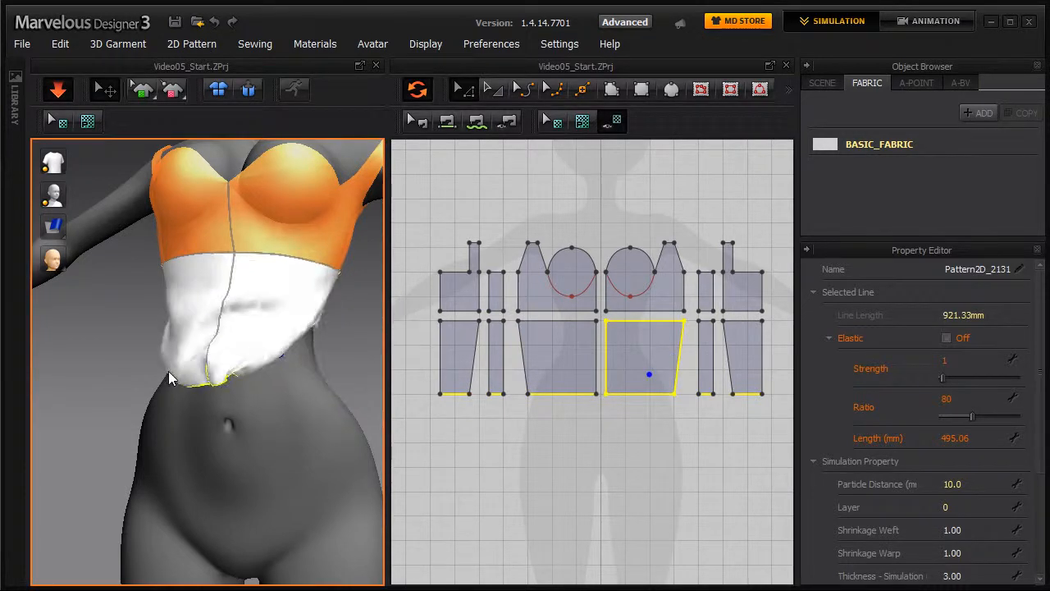
drag(205, 370, 44, 361)
click(341, 346)
- Select the bottom edges of all the lower bodice panels and turn off elastic for them
right_drag(280, 369, 334, 375)
click(458, 394)
shift+click(497, 393)
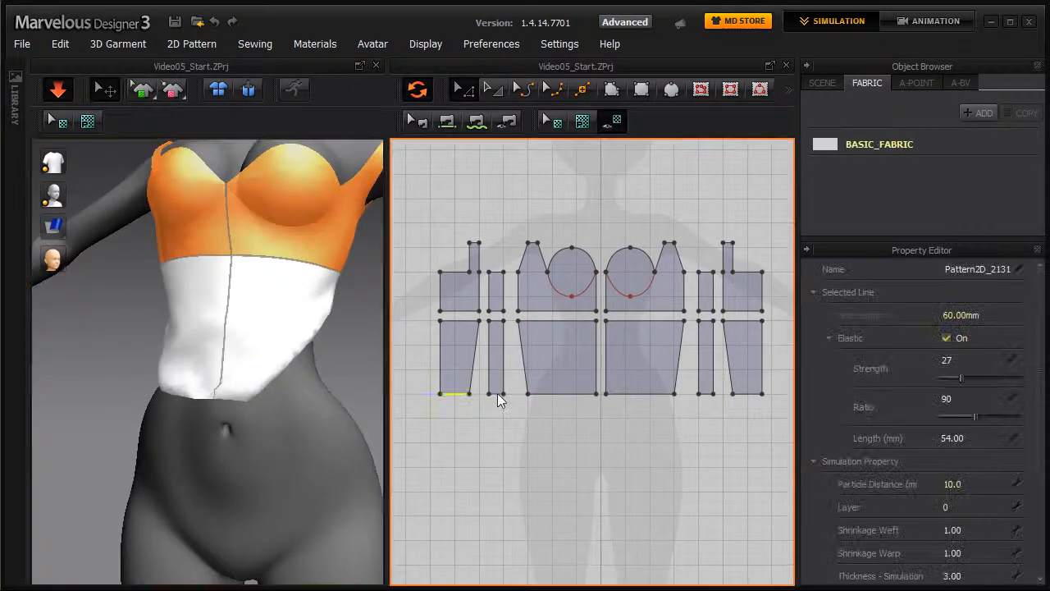
shift+click(546, 392)
shift+click(576, 390)
shift+click(560, 393)
shift+click(619, 394)
shift+click(744, 394)
click(946, 337)
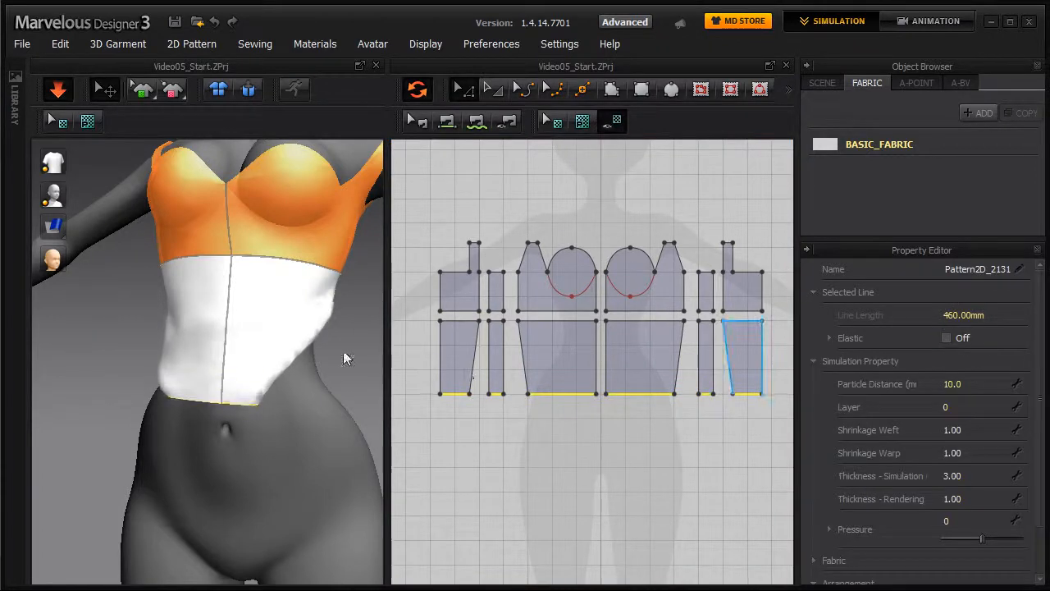
click(345, 358)
- Examine the draped bodice's neckline and waist on the avatar from the front and sides
right_drag(321, 413, 185, 263)
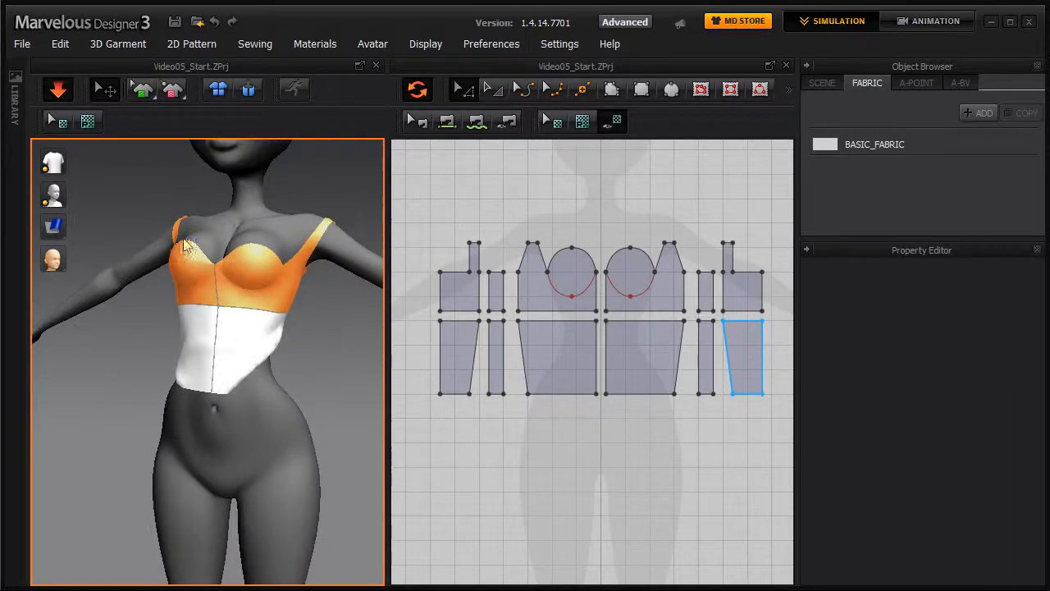
right_drag(265, 366, 361, 356)
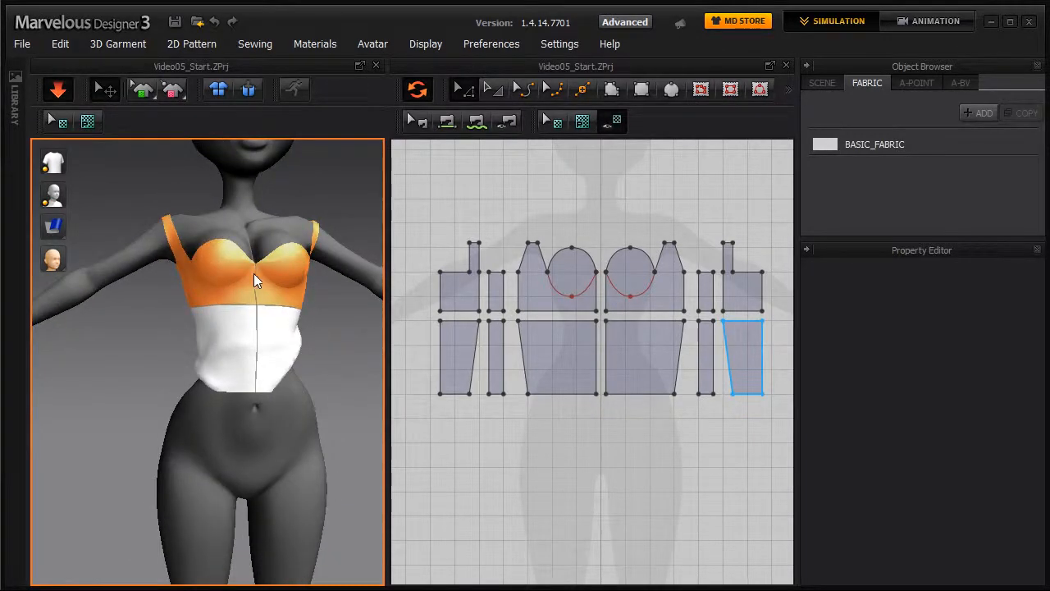
right_drag(301, 318, 200, 240)
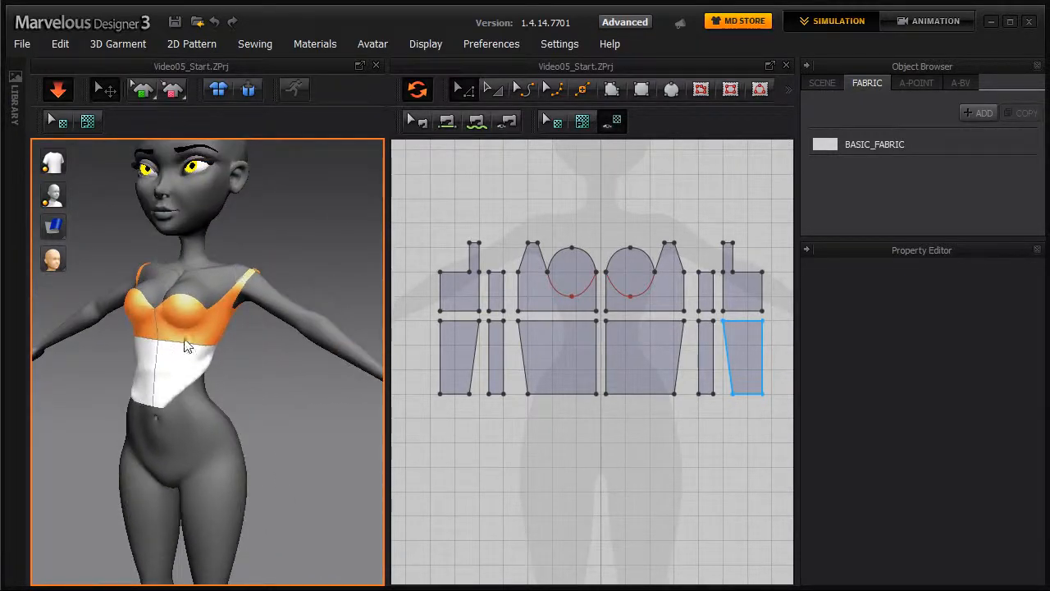